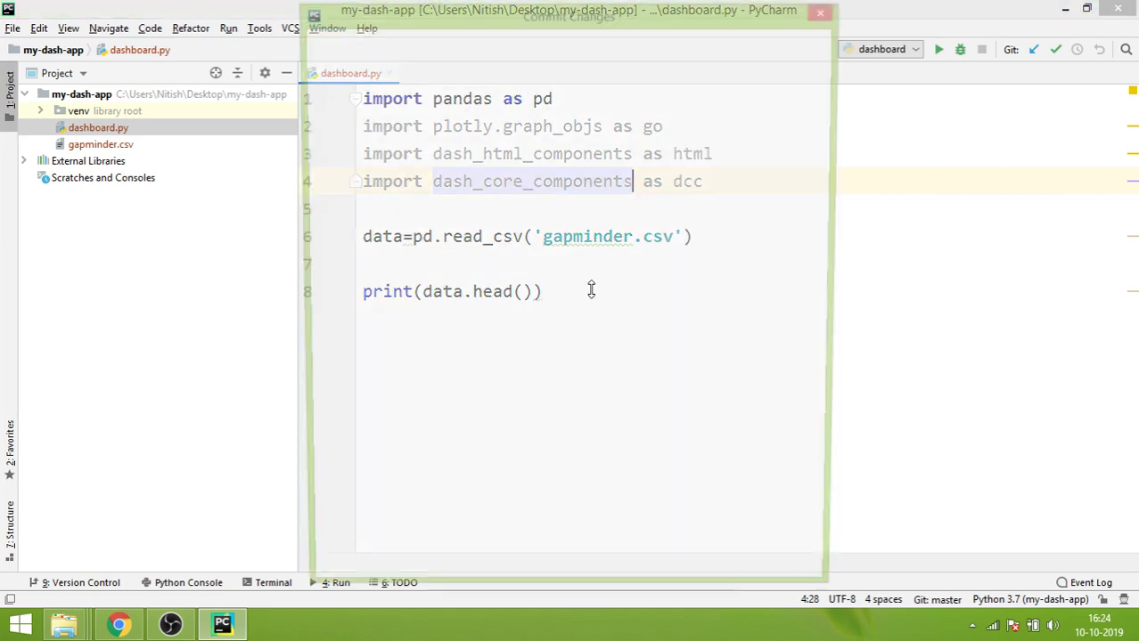
Step: Dismiss the Commit Changes dialog and hide the Project panel so dashboard.py fills the window
click(823, 10)
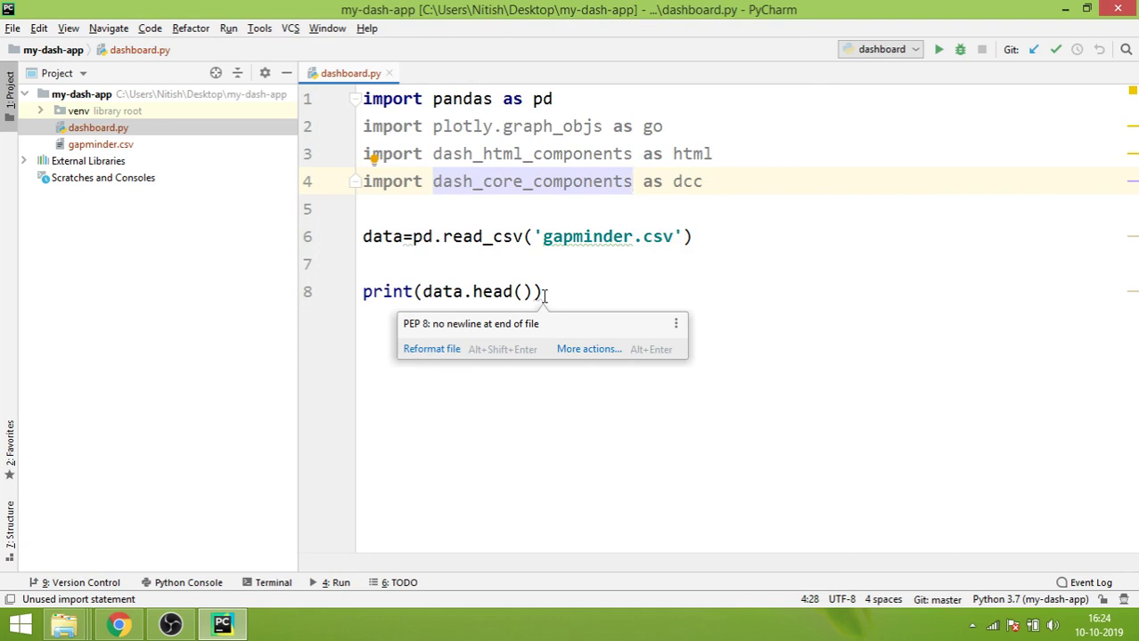
mouse_move(532, 155)
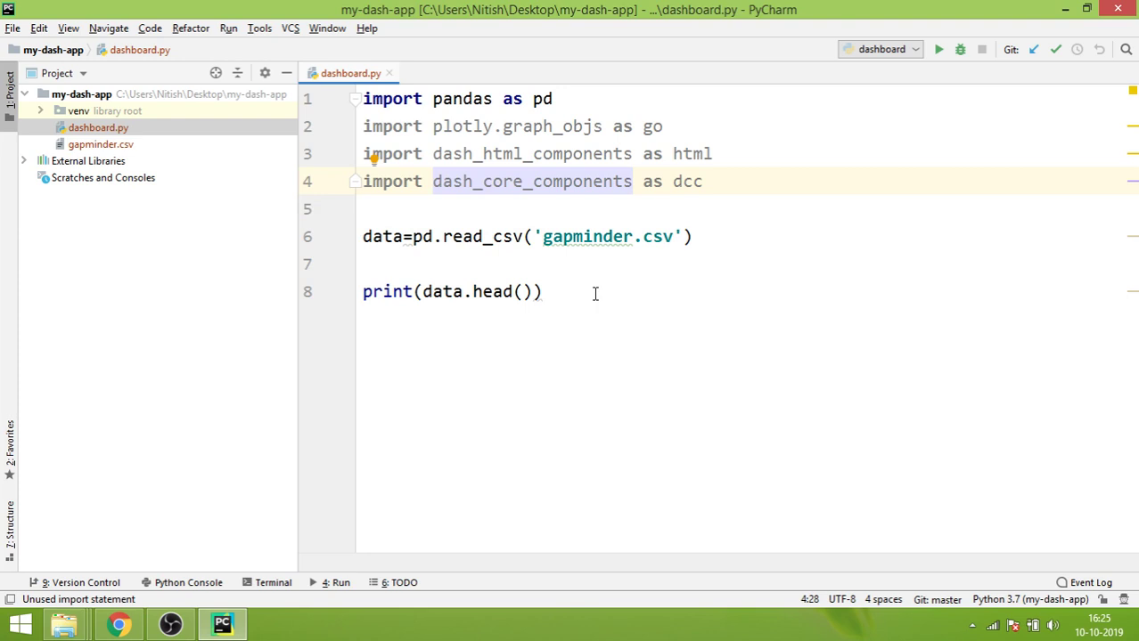
double_click(342, 76)
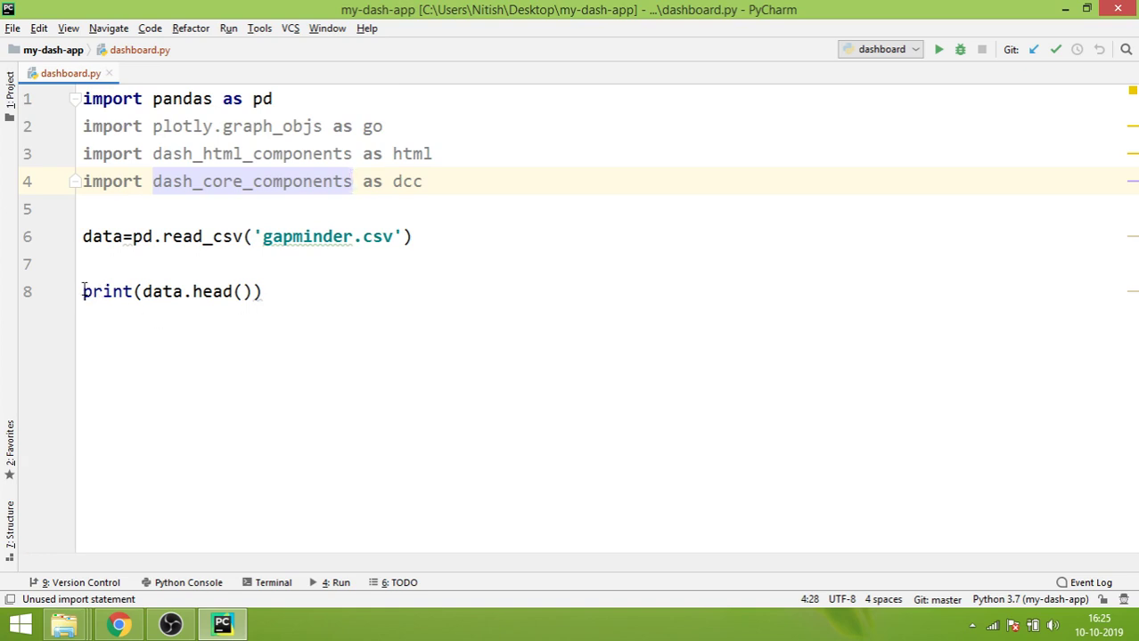
Step: Delete the print(data.head()) line and clear the unfinished app line
drag(83, 292, 295, 307)
key(BackSpace)
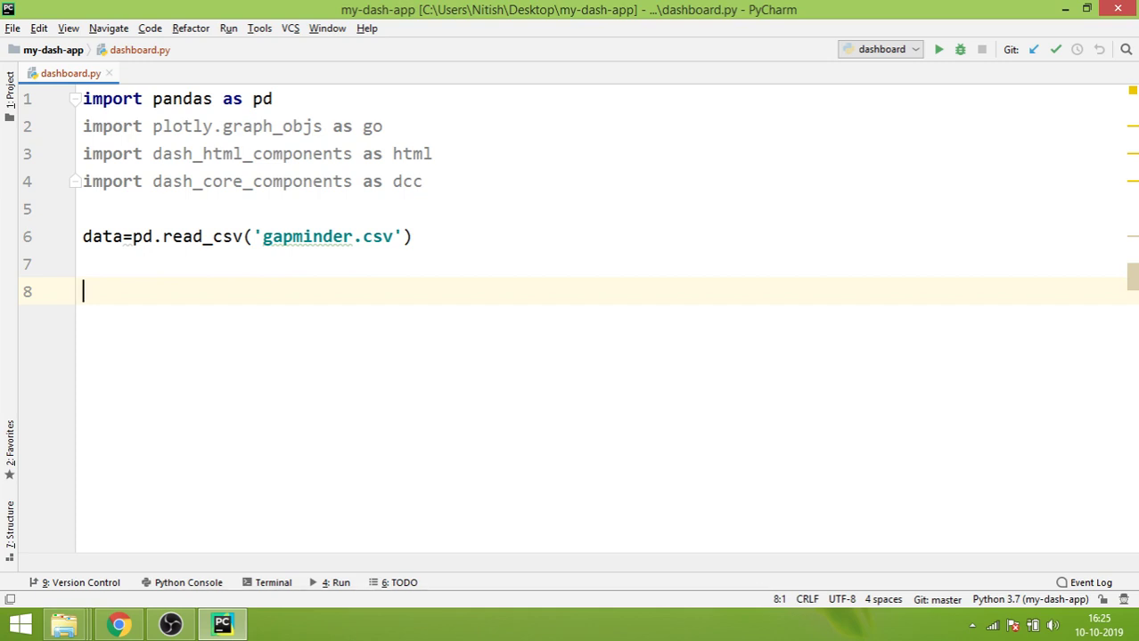
text(app)
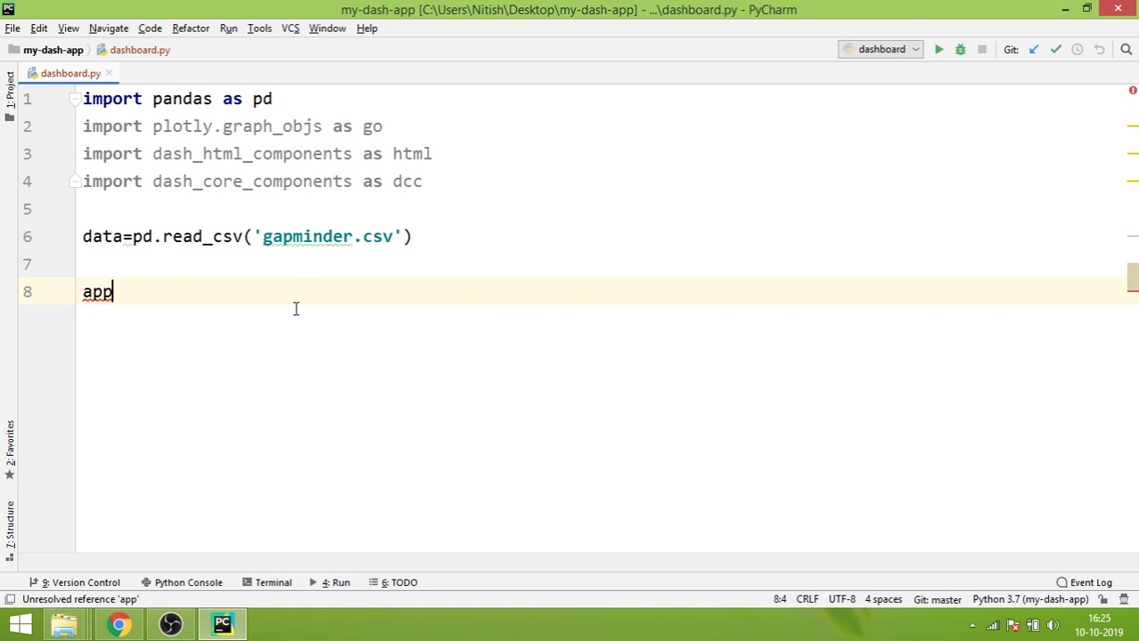
text(=)
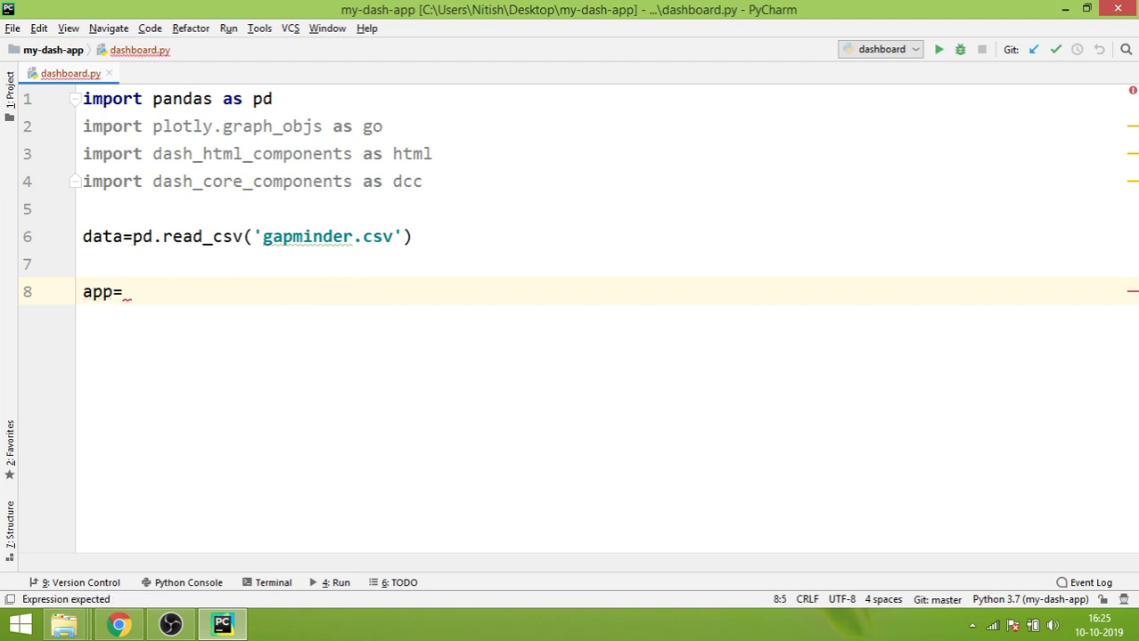
text(dash)
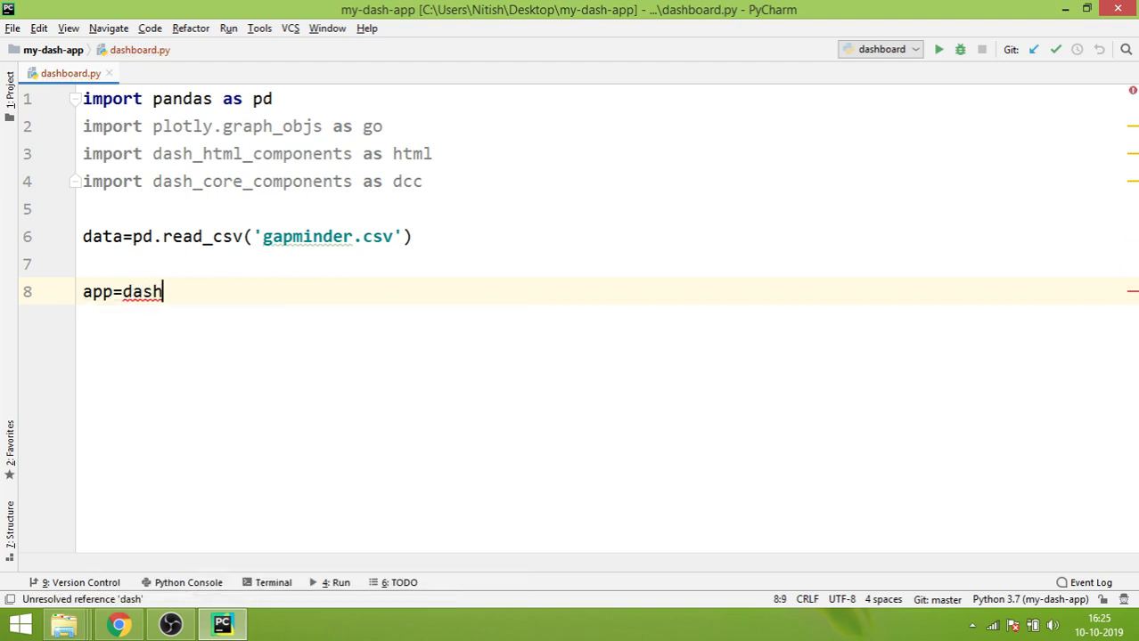
text(.Da)
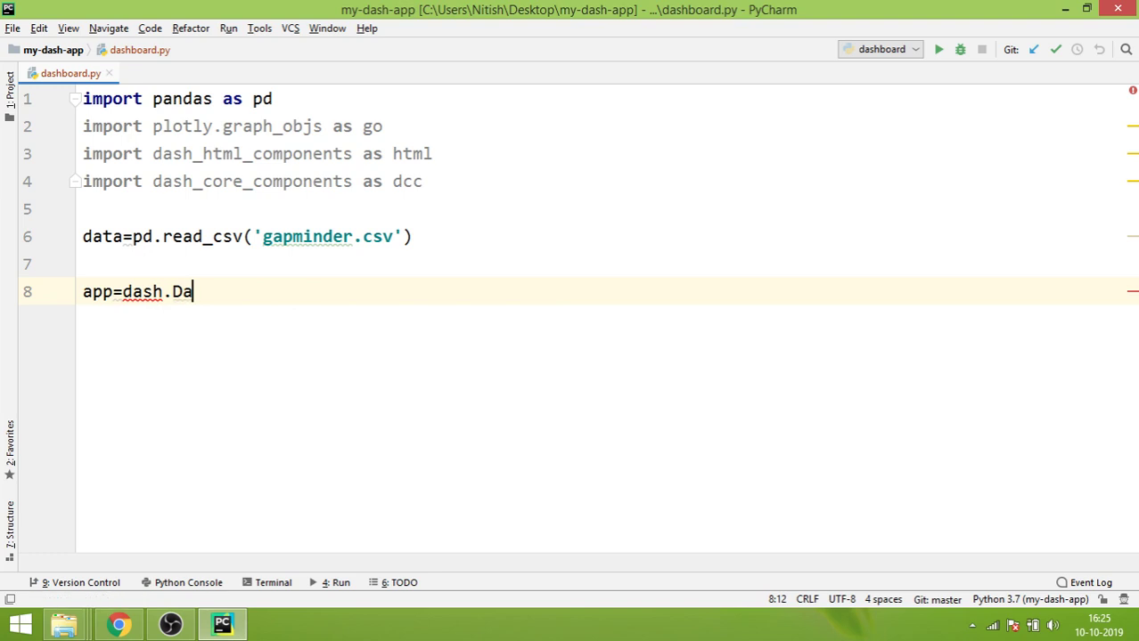
key(BackSpace)
key(BackSpace)
key(BackSpace)
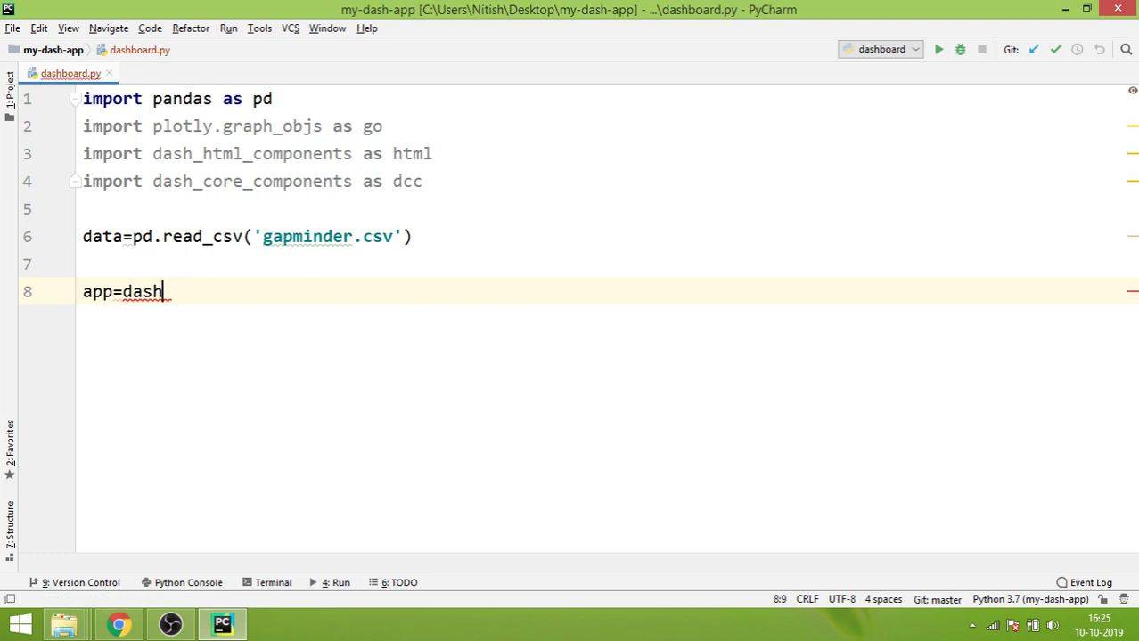
key(BackSpace)
key(BackSpace)
key(BackSpace)
key(BackSpace)
key(BackSpace)
key(BackSpace)
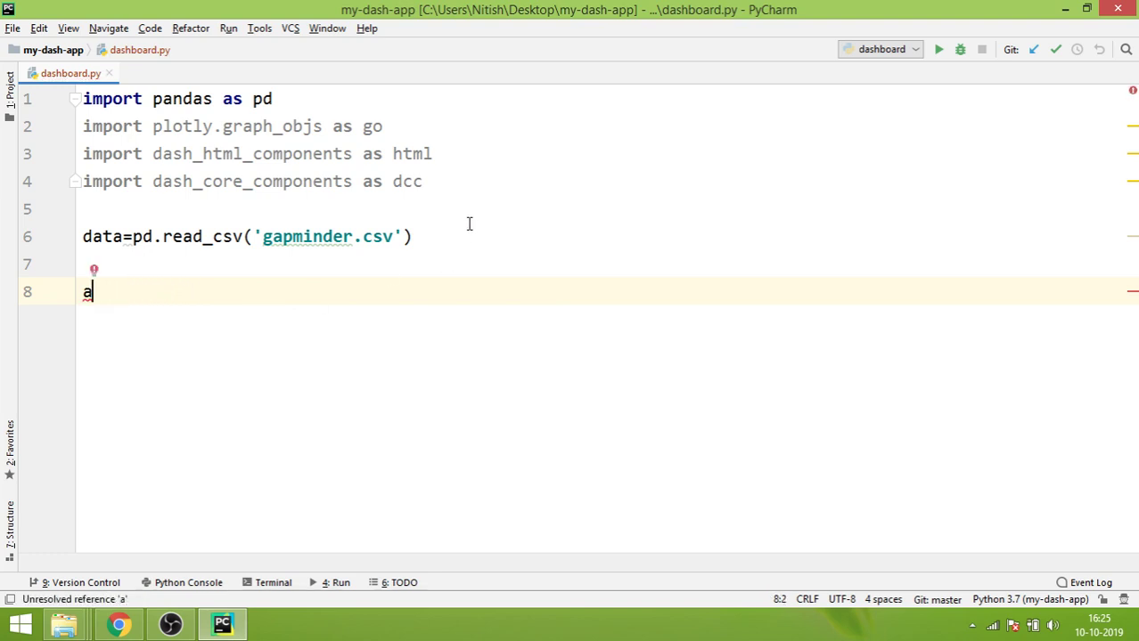
Step: Add 'import dash' below the plotly import and complete app=dash.Dash()
click(409, 128)
key(Return)
text(im)
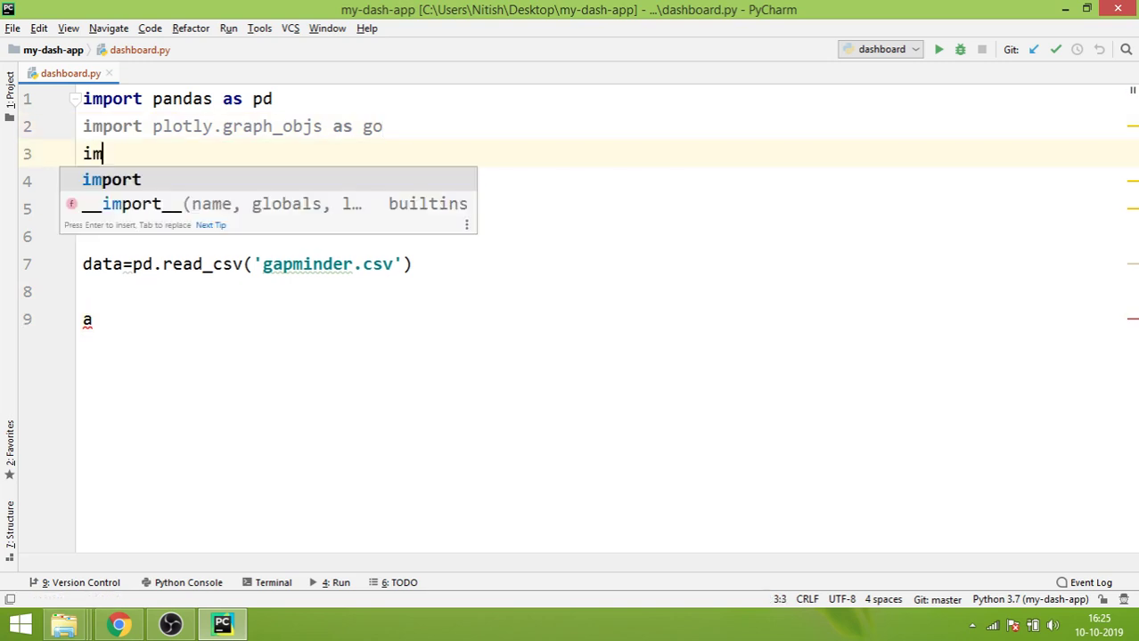
text(port dash)
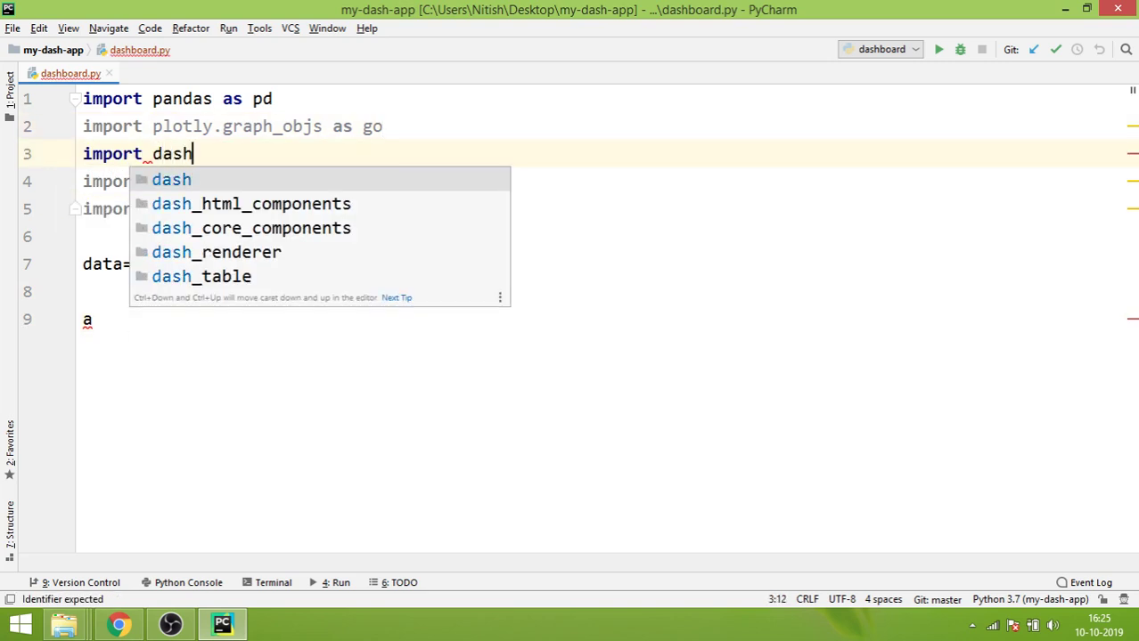
key(Escape)
click(145, 316)
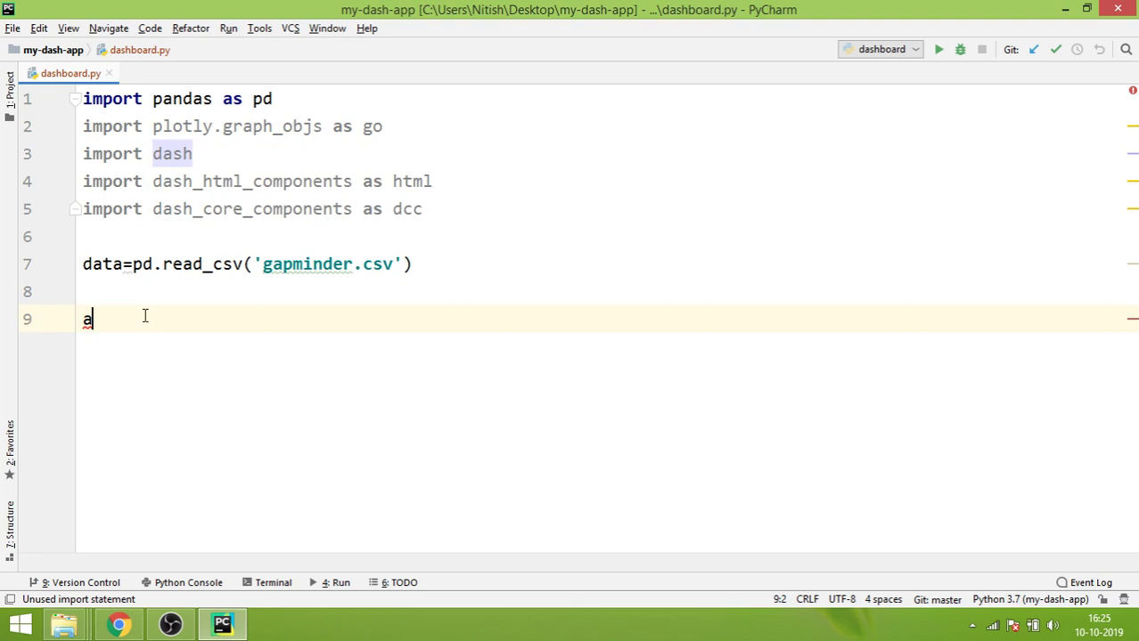
text(pp)
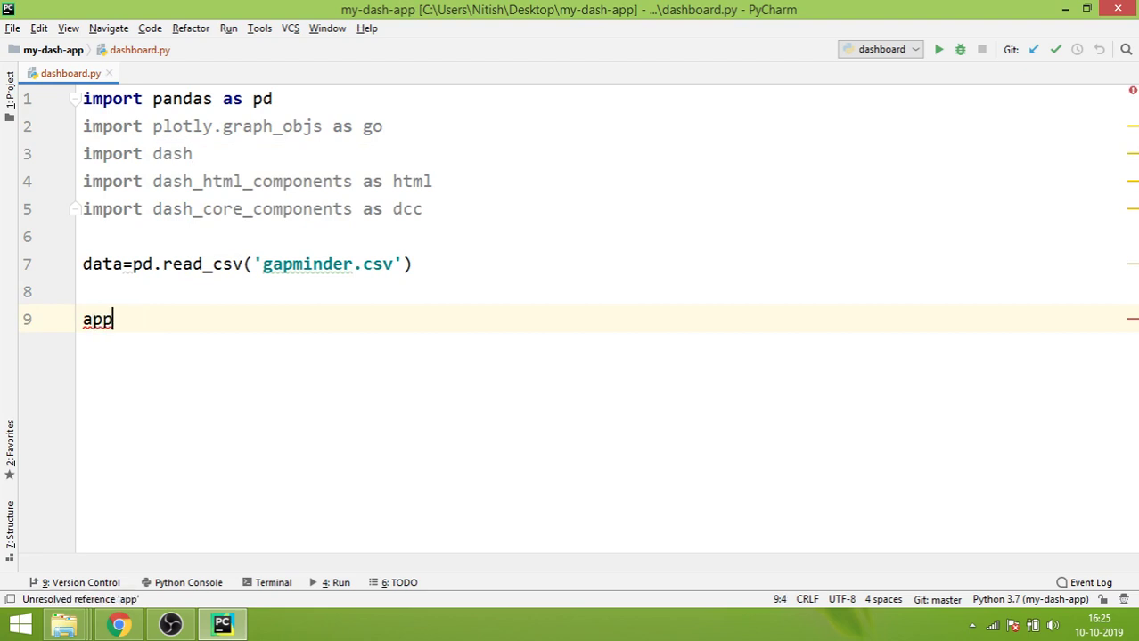
text(=a)
key(BackSpace)
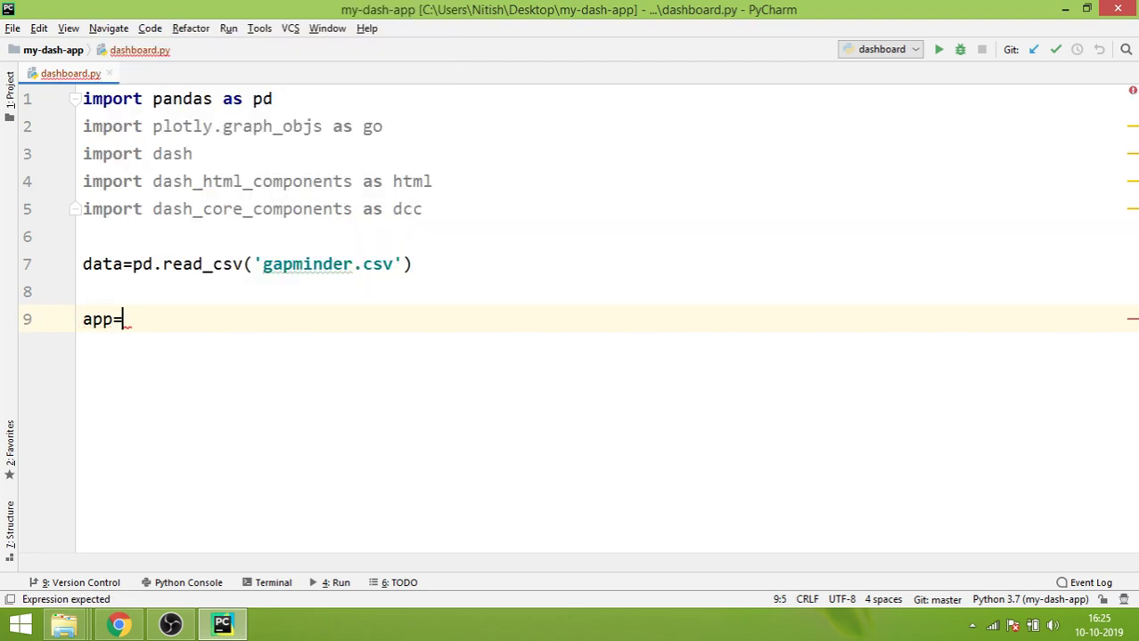
text(dash.D)
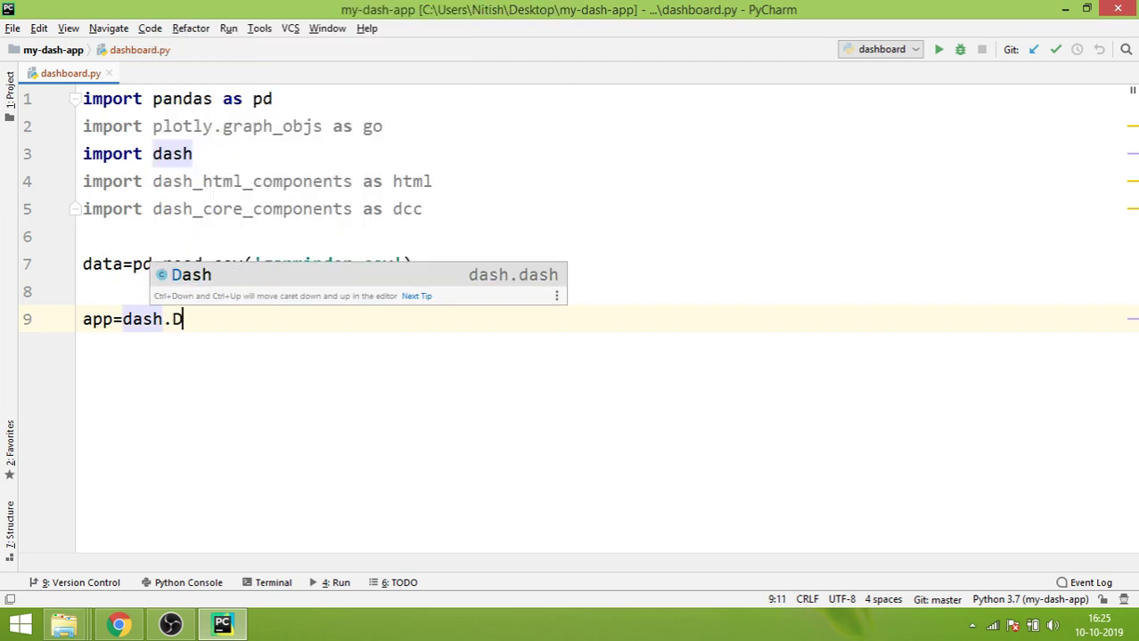
text(ash()
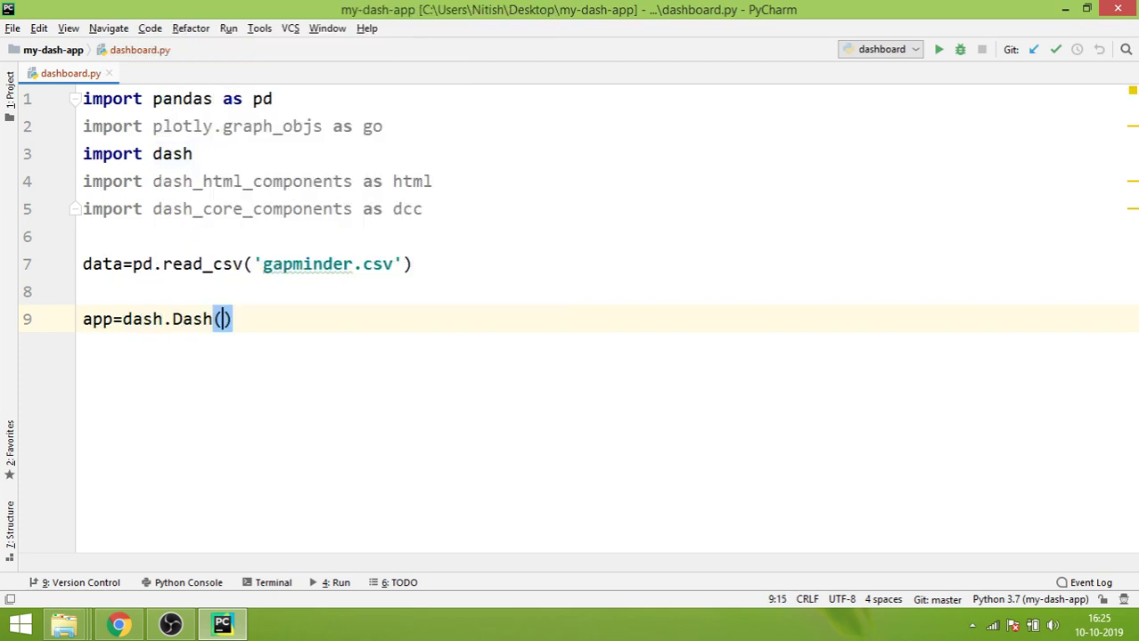
text())
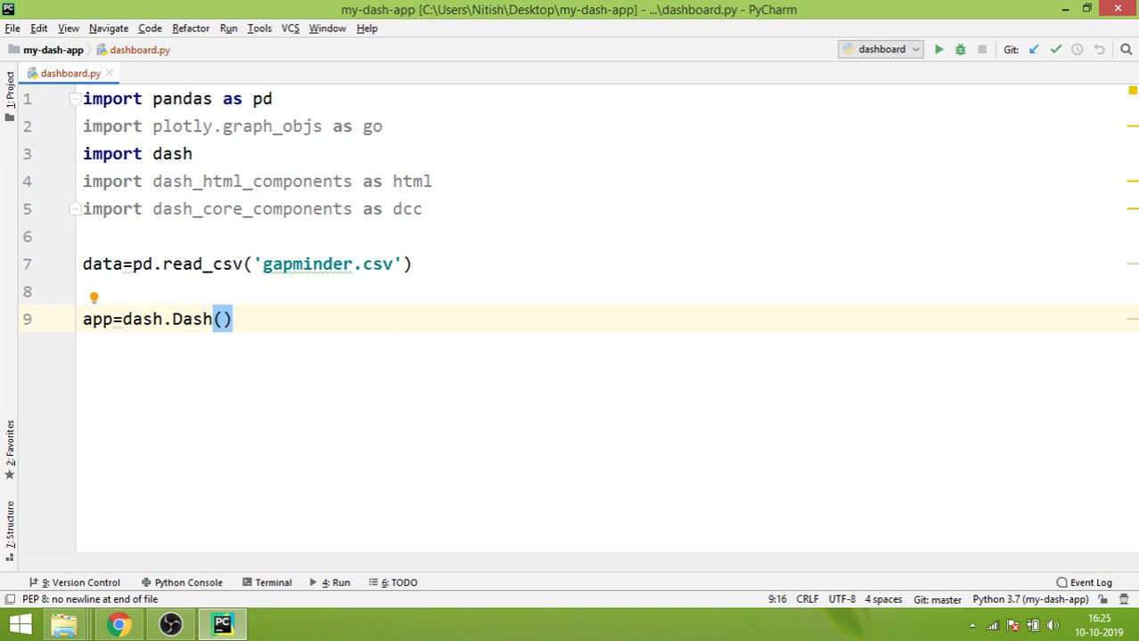
key(Return)
key(Return)
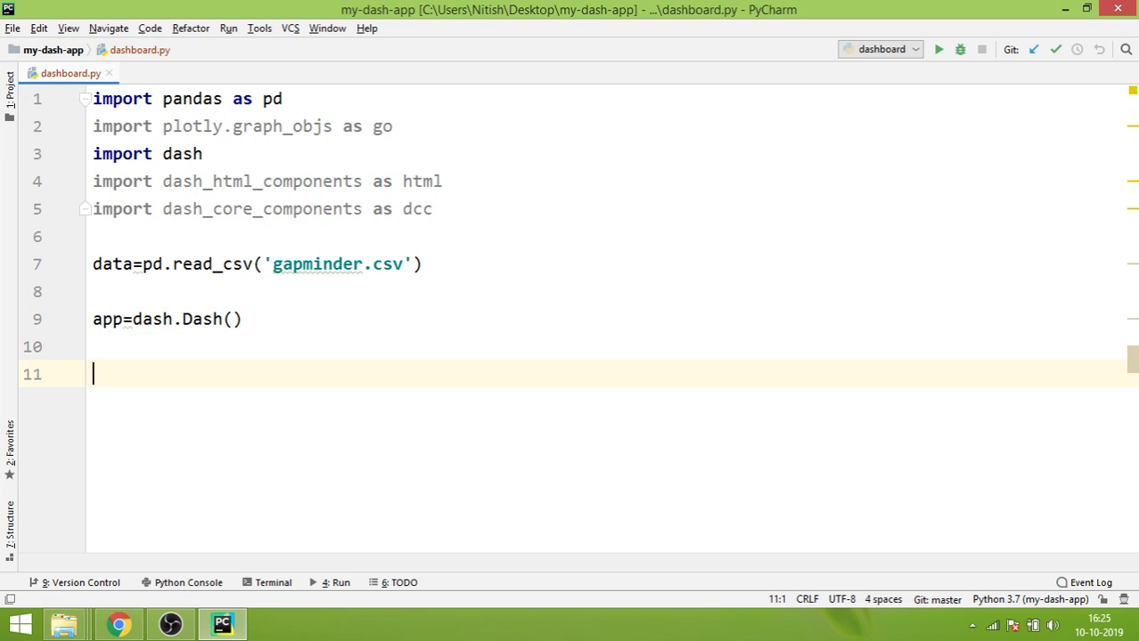
text(a)
text(pp.)
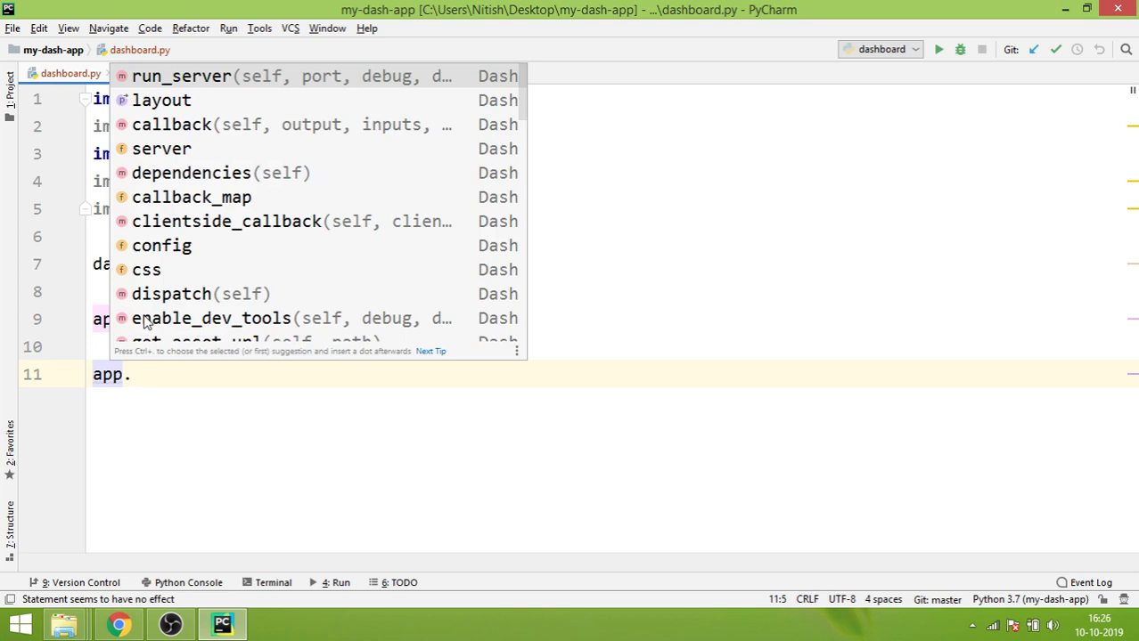
text(la)
Step: Write app.layout= on line 11, taking 'layout' from autocomplete
key(Return)
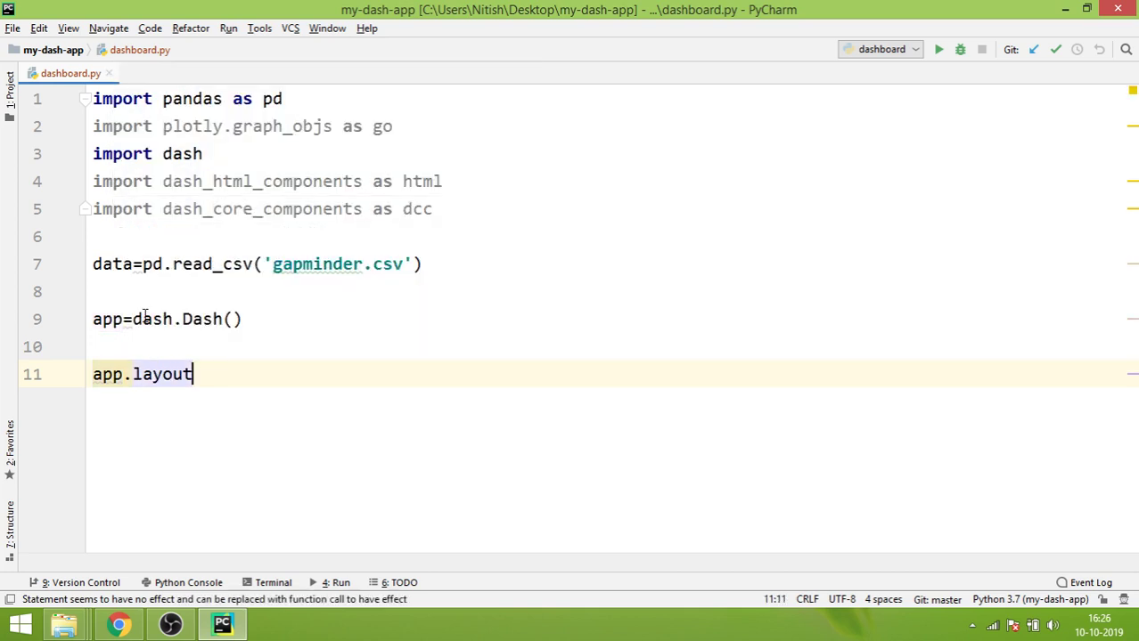
text(=)
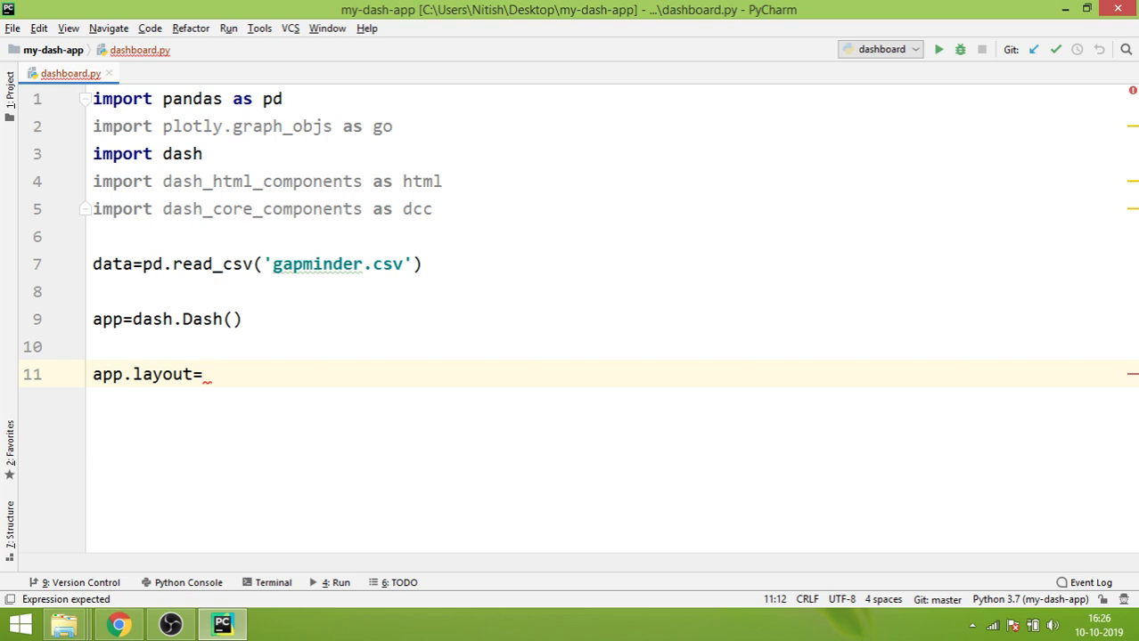
text(ht)
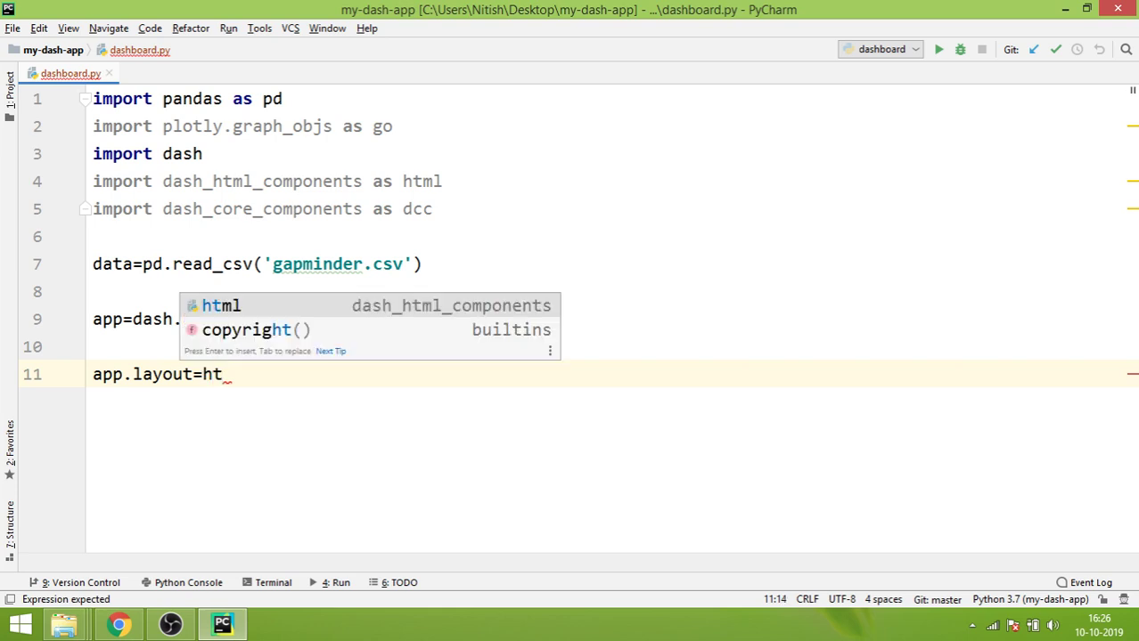
Step: Set the layout to html.H1(), choosing H1 from the html component suggestions
key(Return)
text(.)
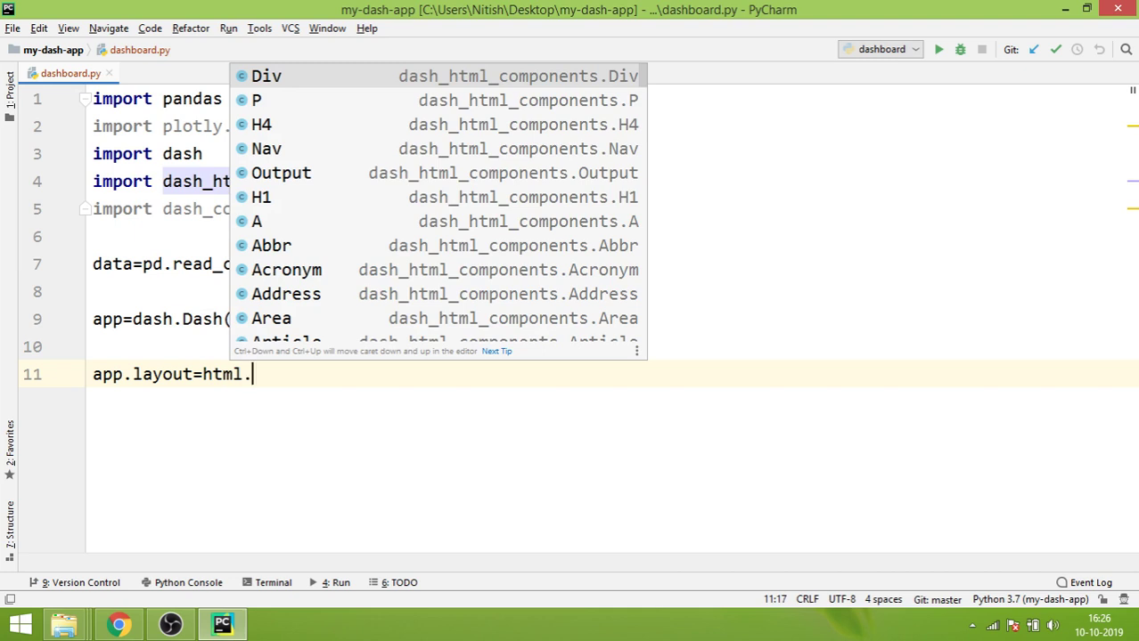
key(Down)
key(Down)
key(Down)
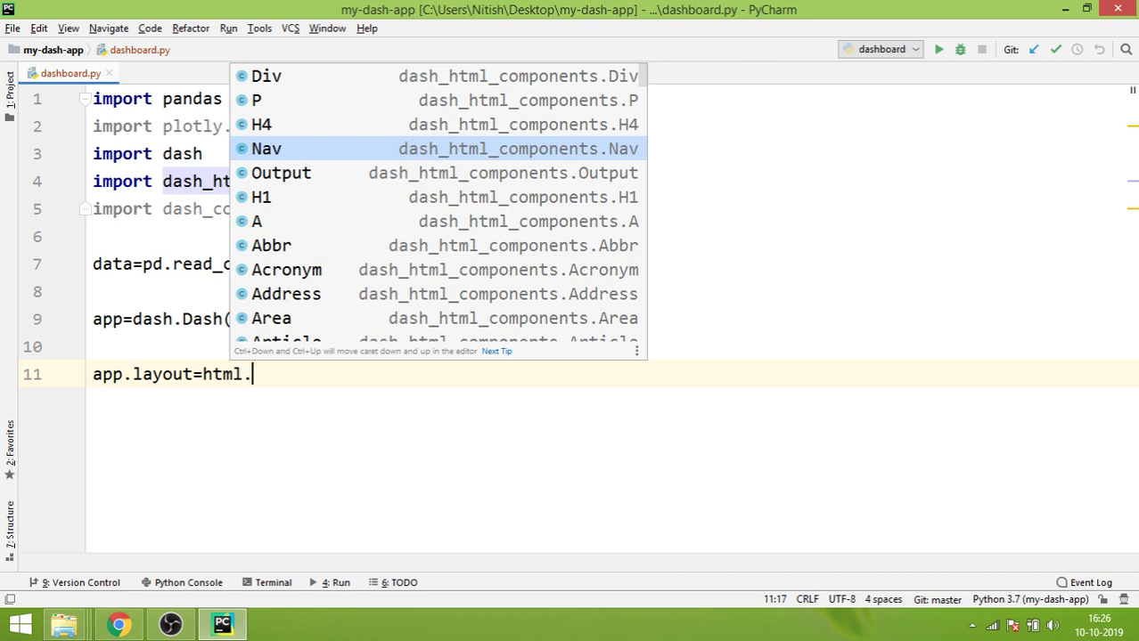
key(Down)
key(Down)
key(Down)
key(Up)
key(Up)
key(Up)
key(Up)
key(Up)
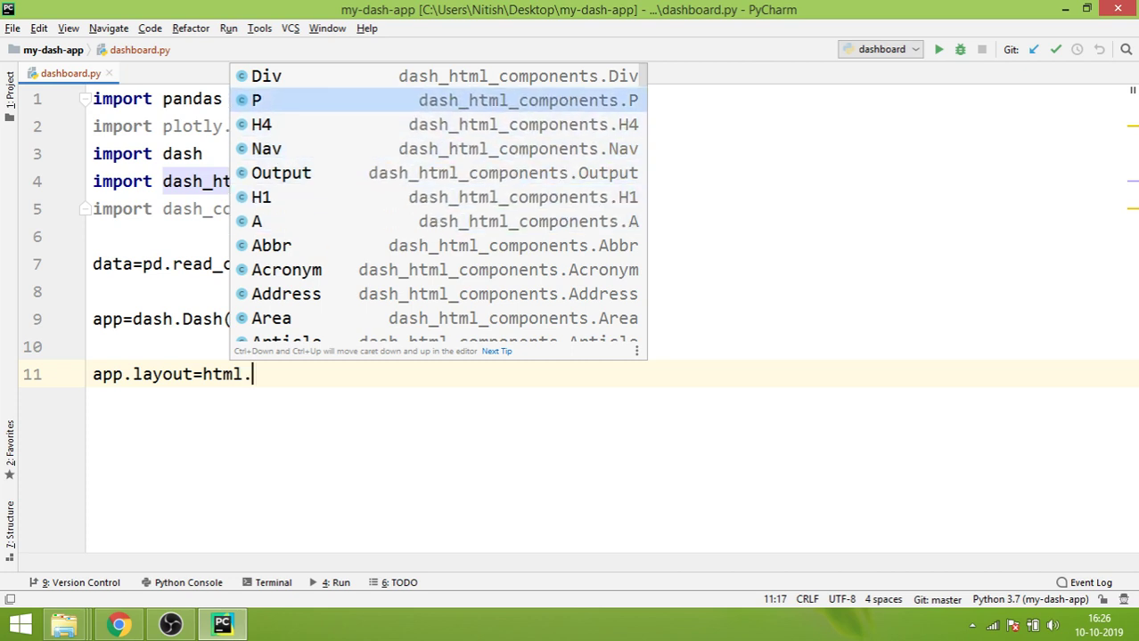
key(Up)
key(Down)
key(Down)
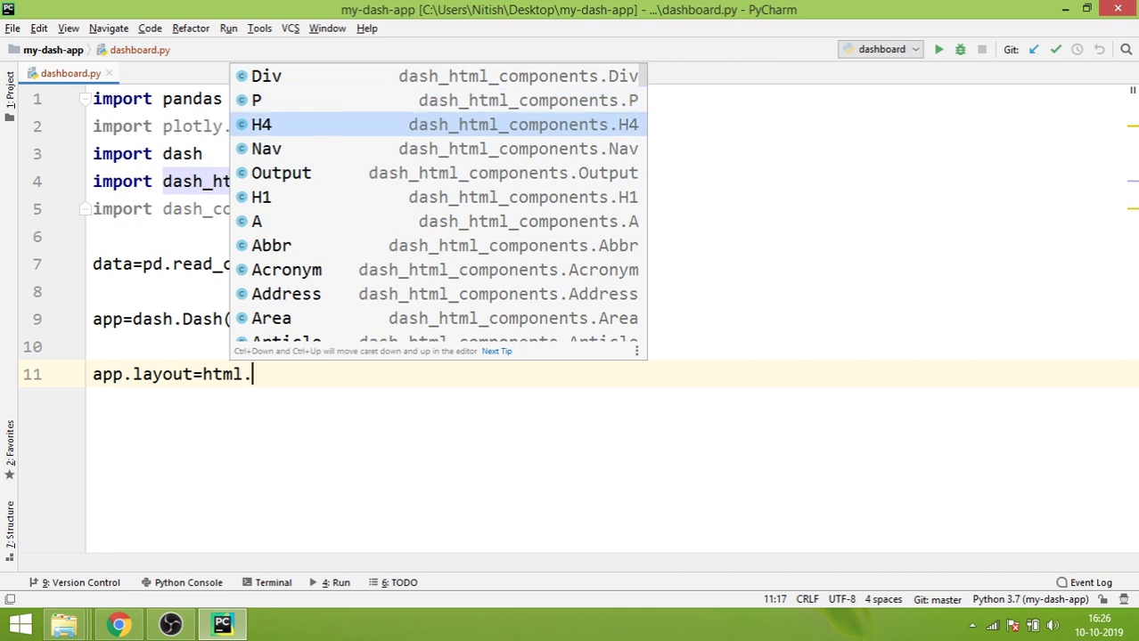
key(Down)
key(Down)
key(Down)
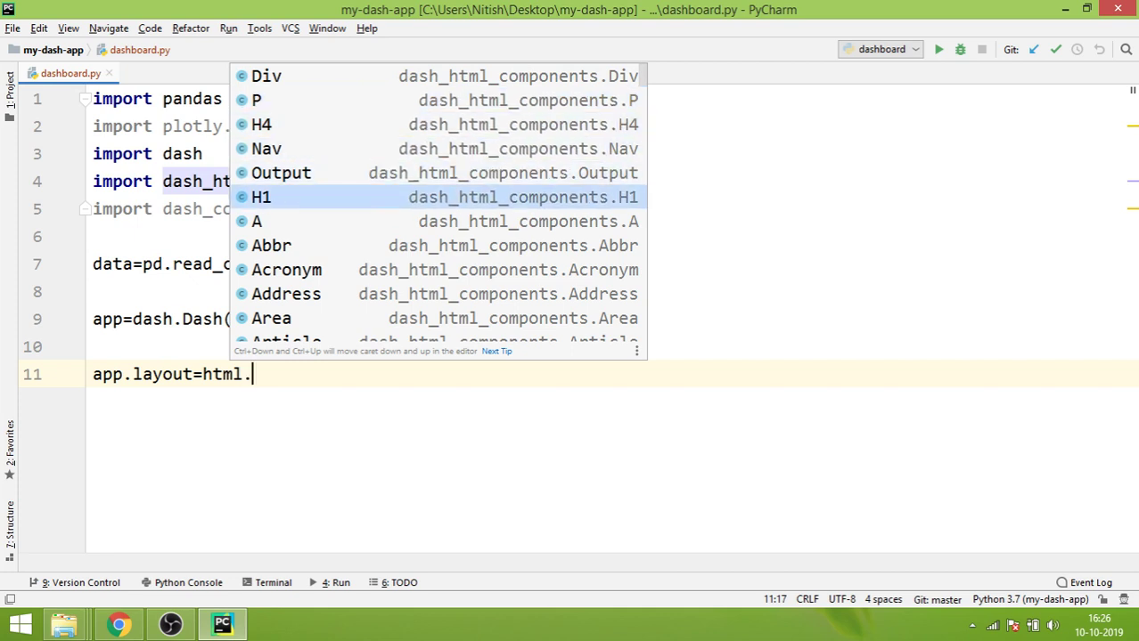
key(Down)
key(Down)
key(Down)
key(Down)
key(Down)
key(Down)
key(Down)
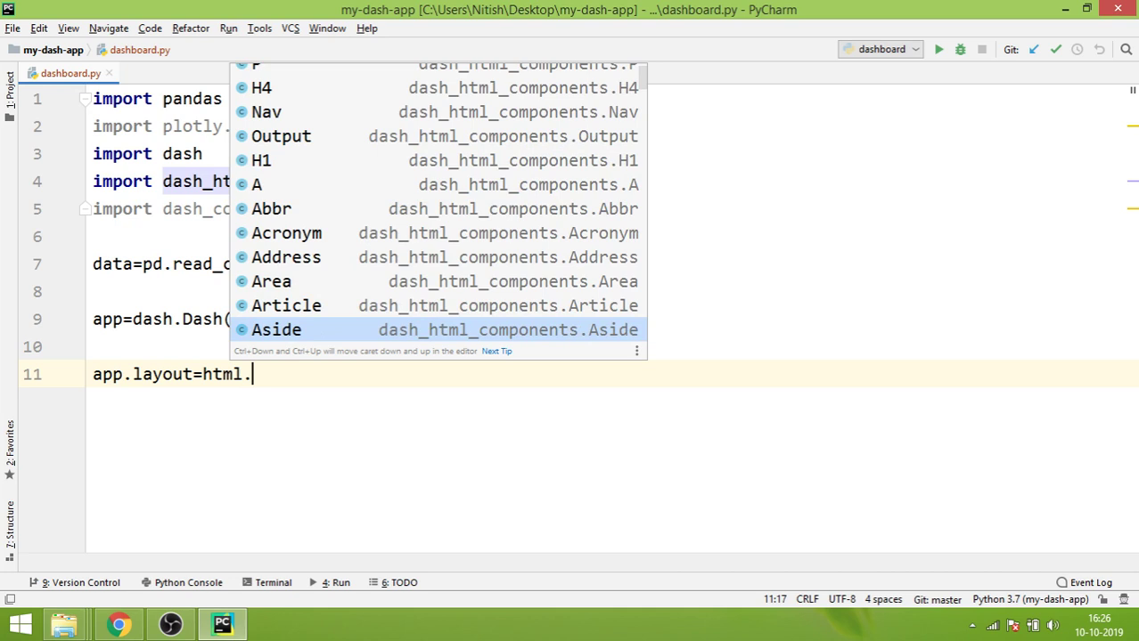
key(Down)
key(Down)
key(Down)
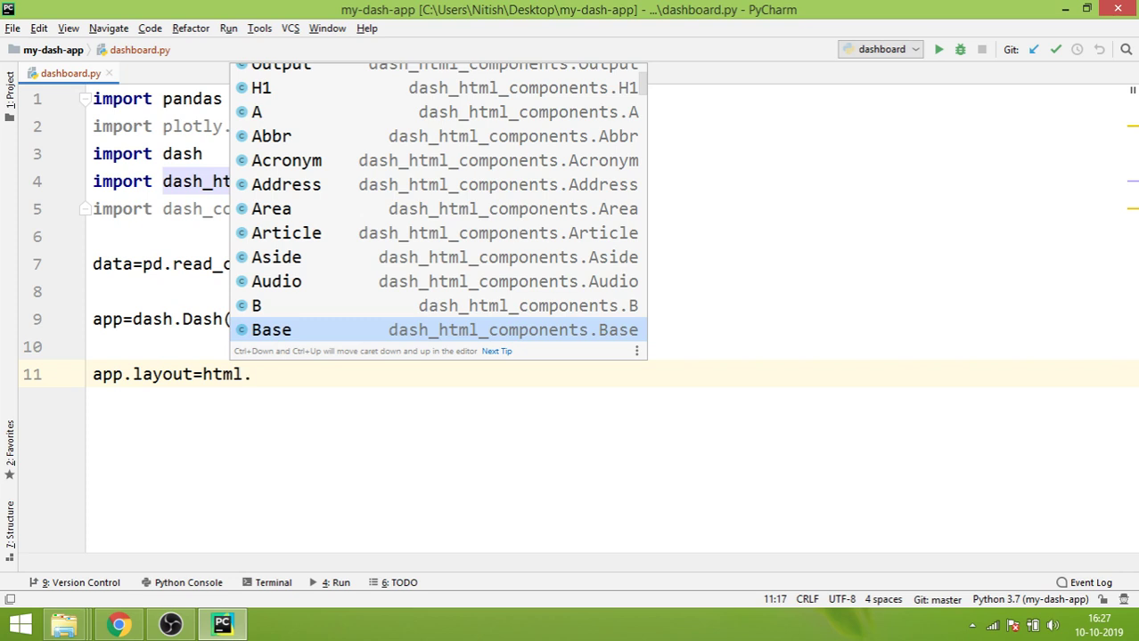
key(Up)
key(Up)
key(Up)
key(Up)
key(Up)
key(Up)
key(Up)
key(Up)
key(Up)
key(Up)
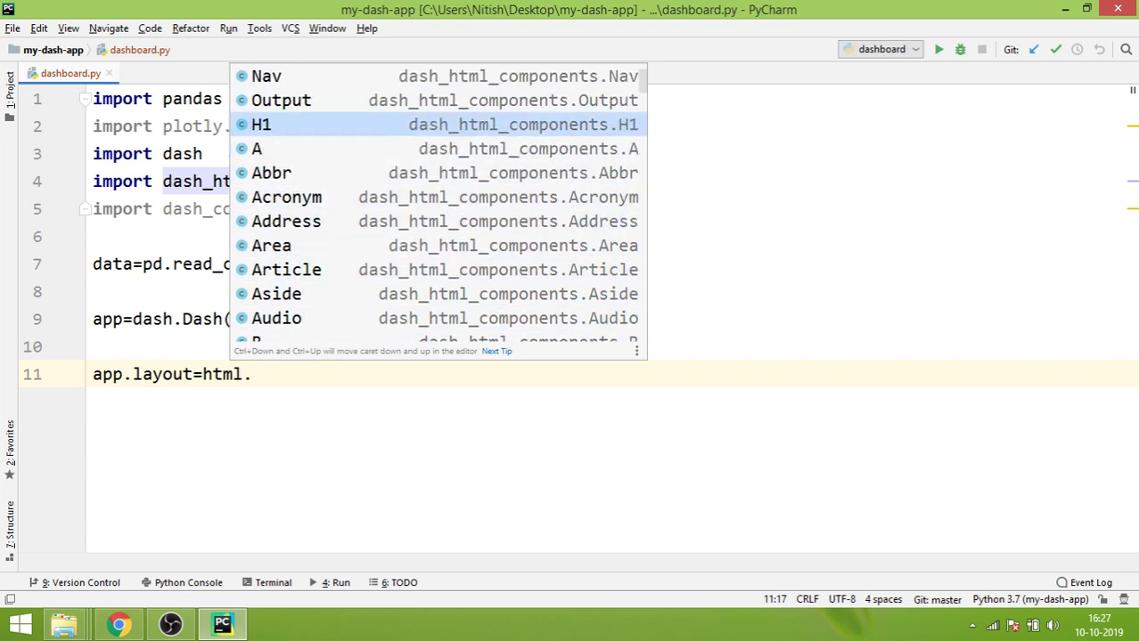
key(Return)
text(()
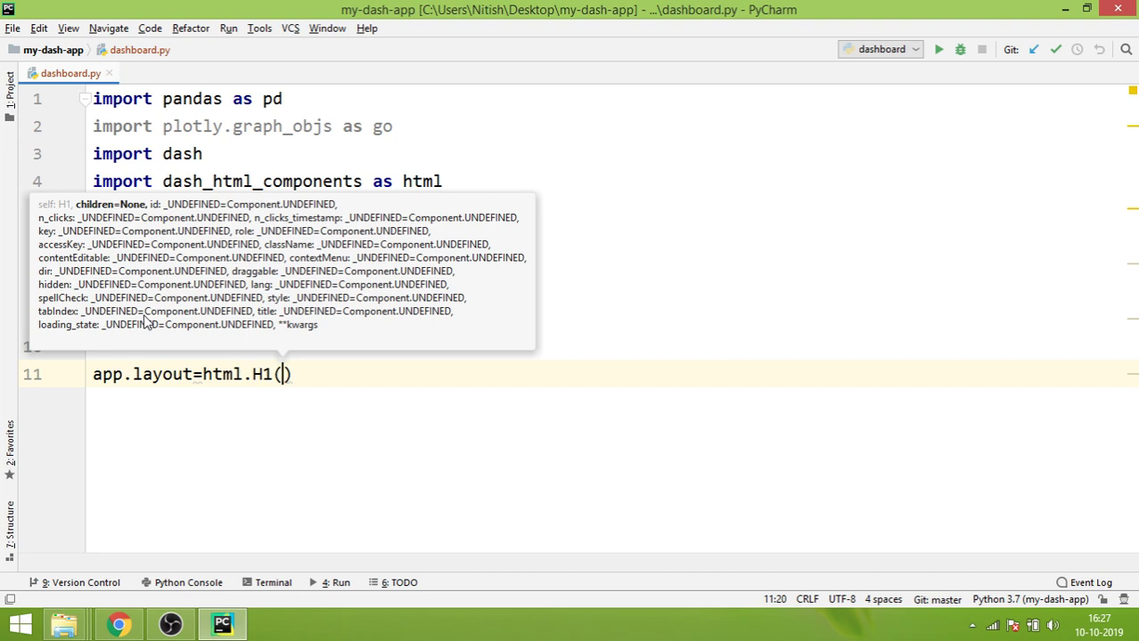
text(ch)
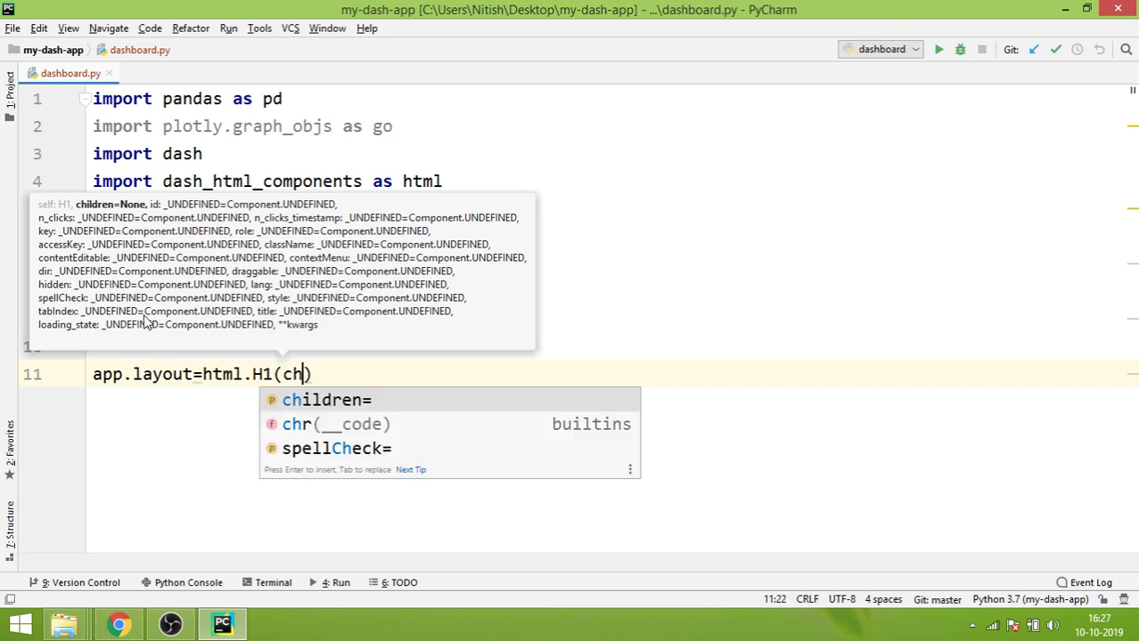
Step: Give the H1 the children text "My first Dashboard"
key(Return)
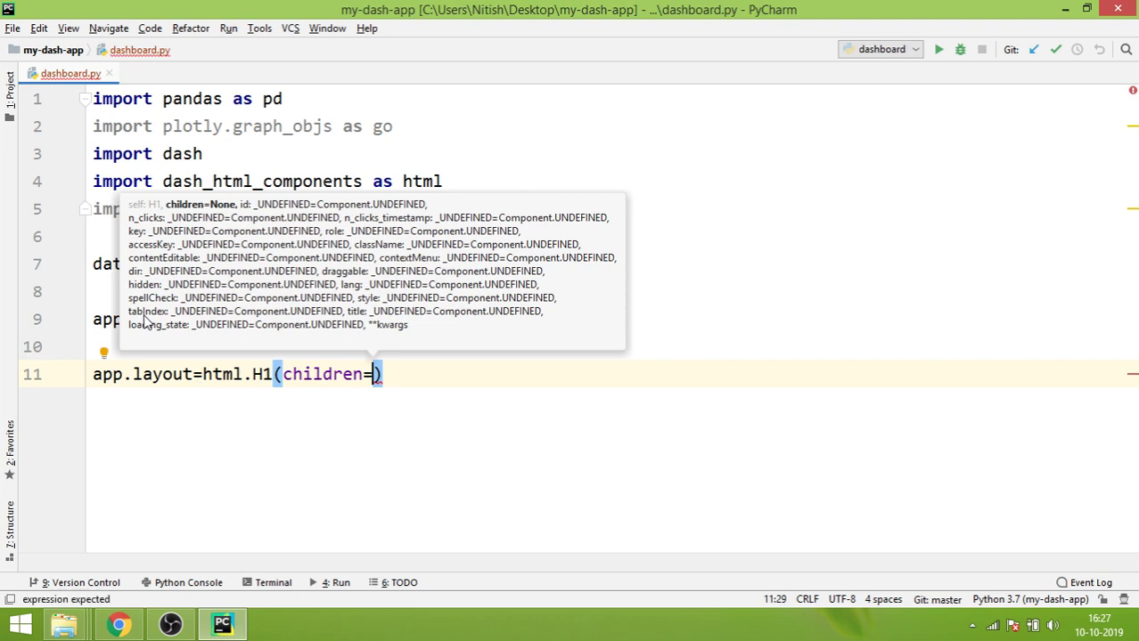
text(")
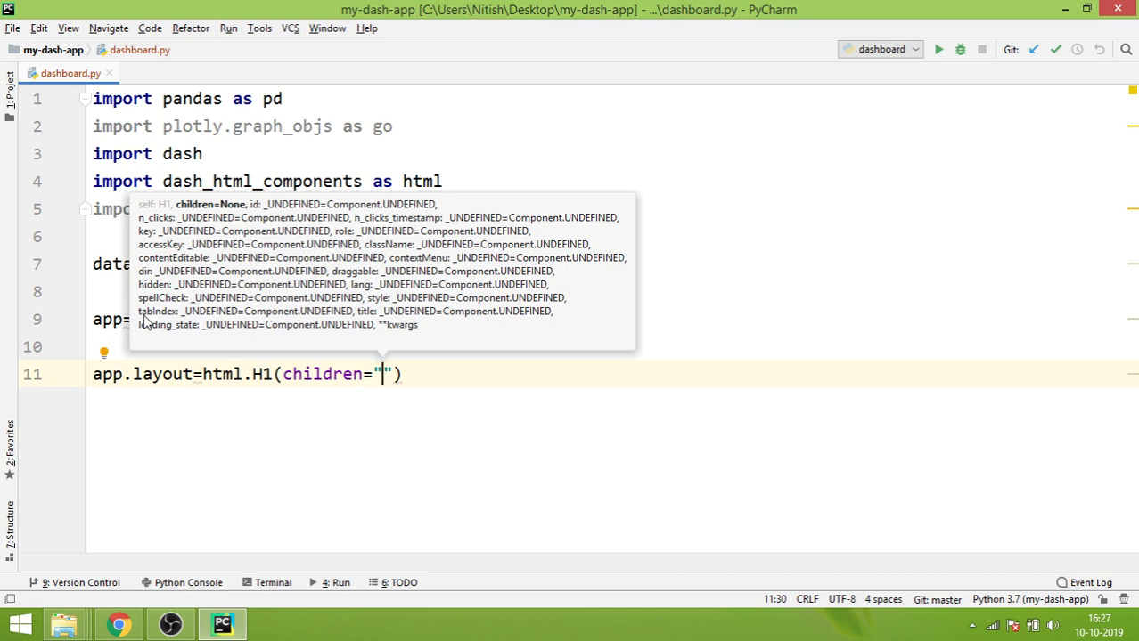
text(My f)
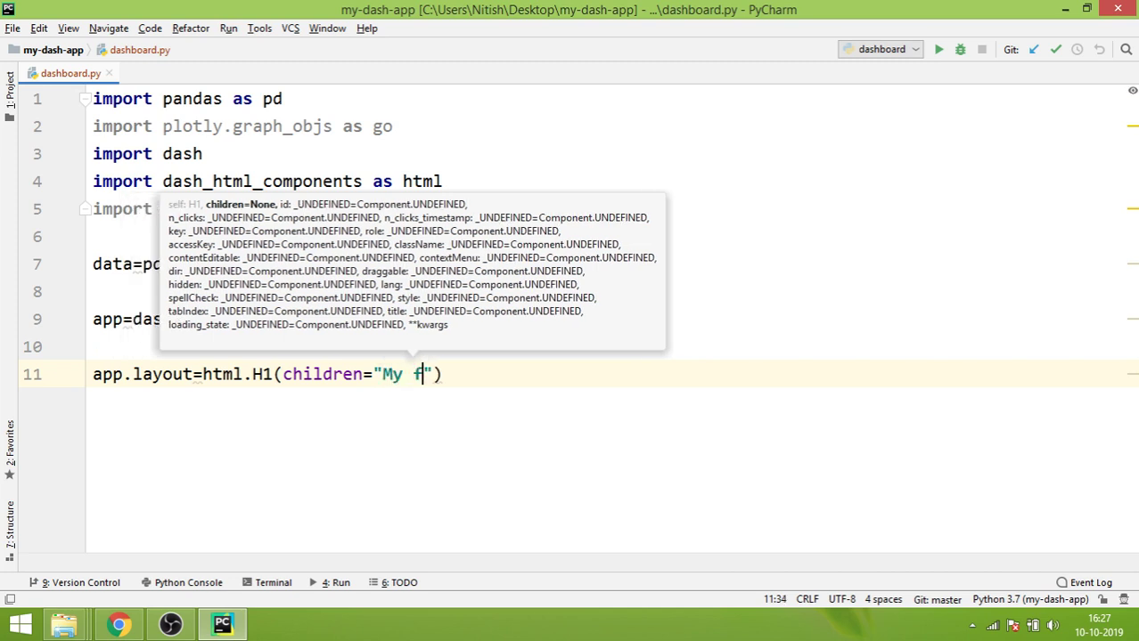
text(irst D)
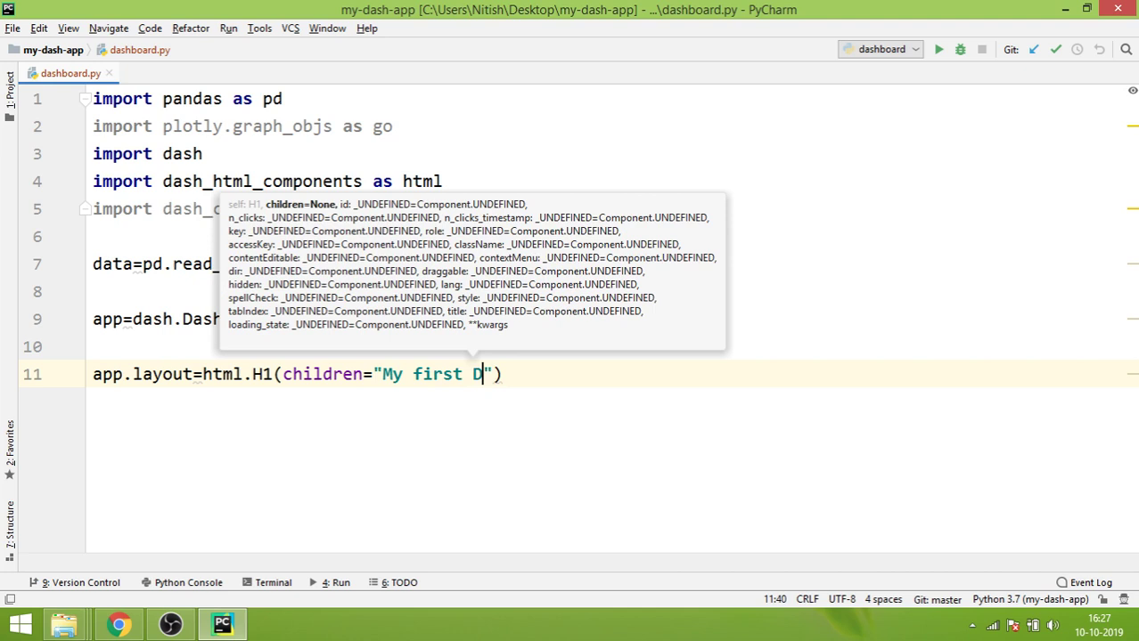
text(ashboard)
key(Right)
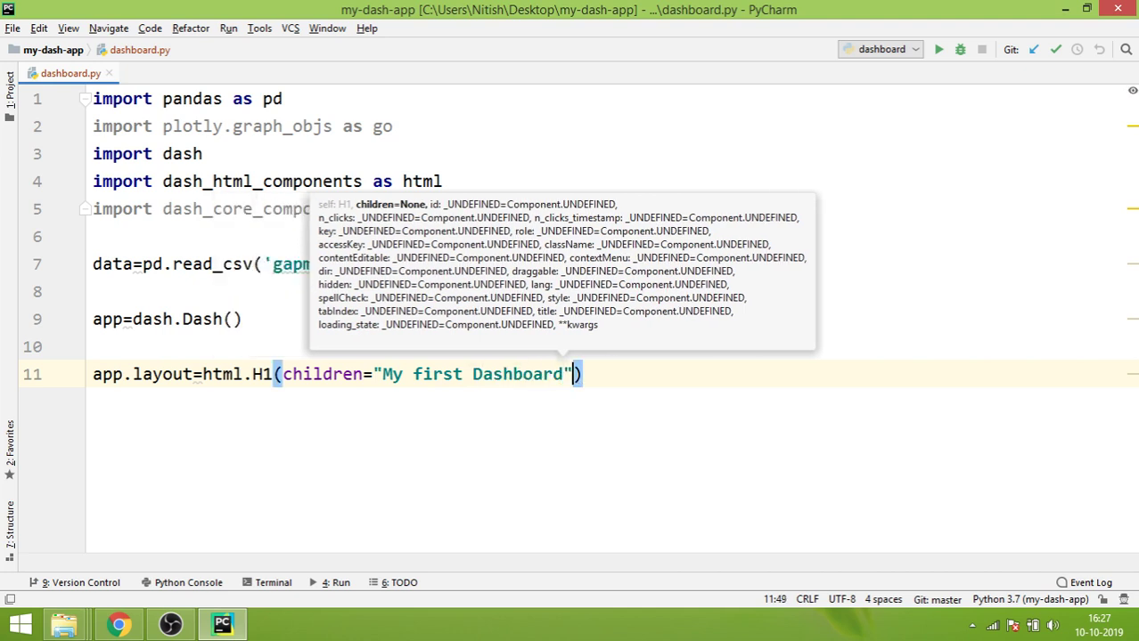
key(Right)
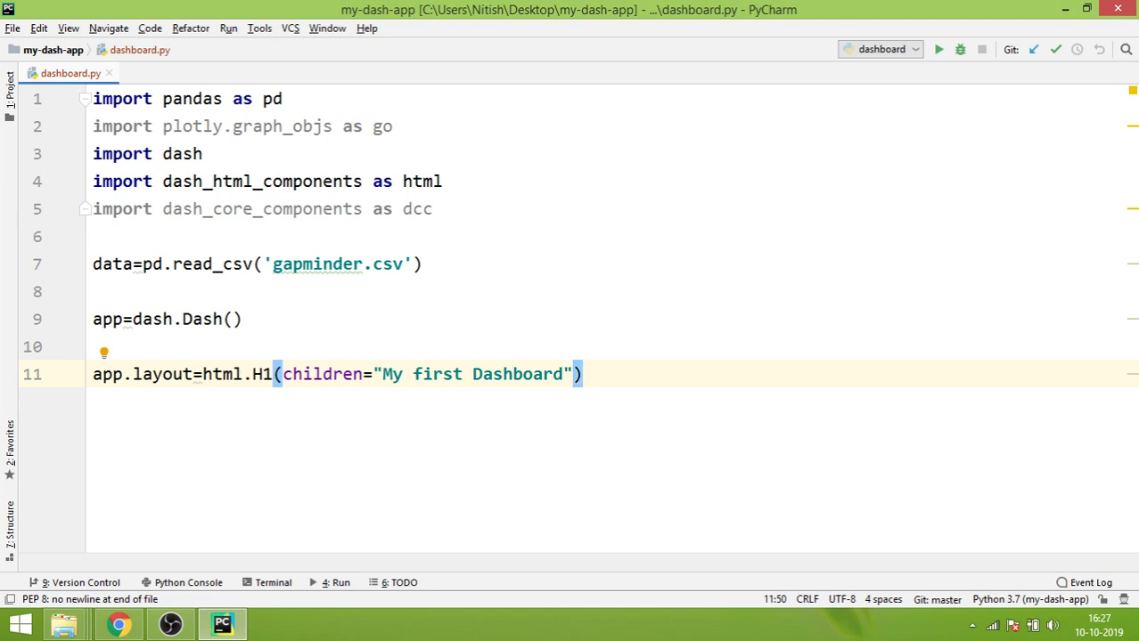
Step: Add an if __name__=='__main__': block that calls app.run_server()
key(Return)
key(Return)
text(if)
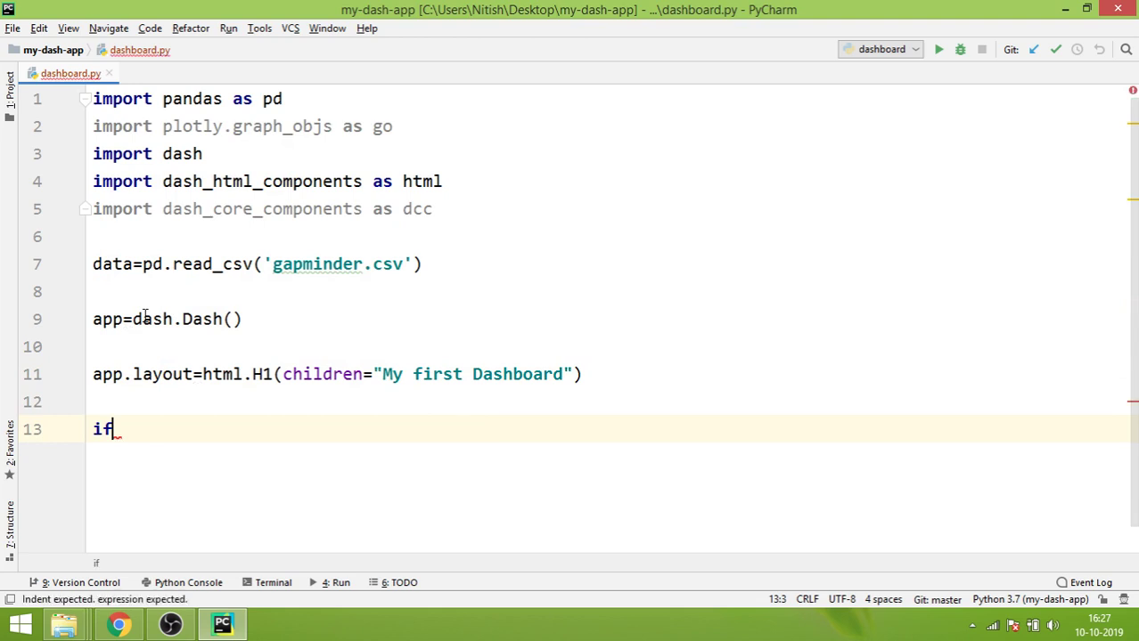
text( __)
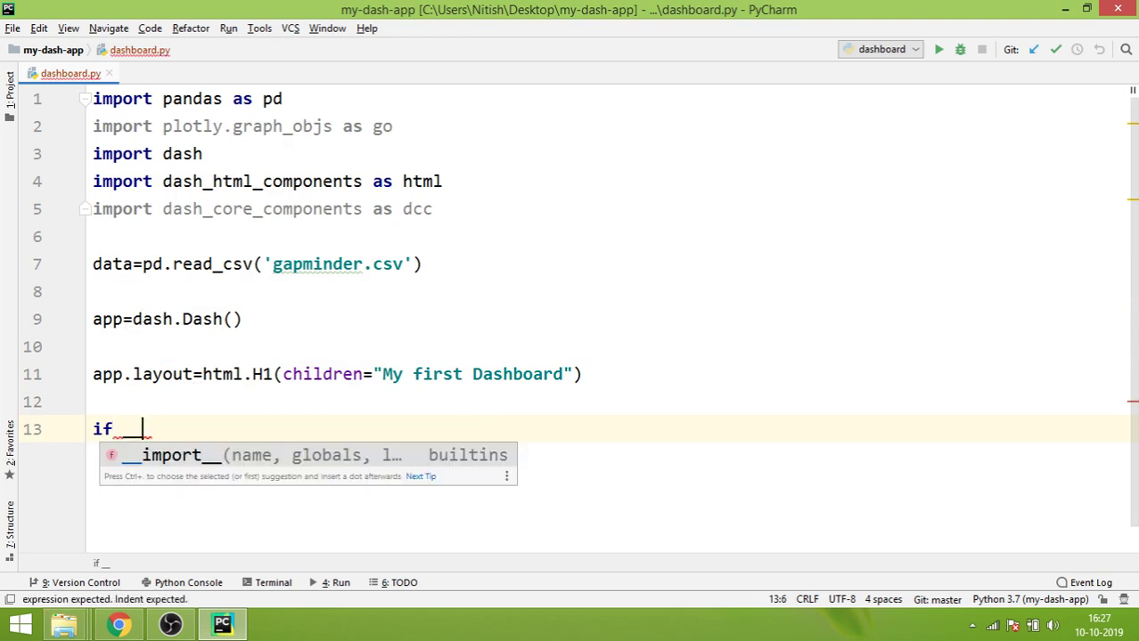
text(name__=)
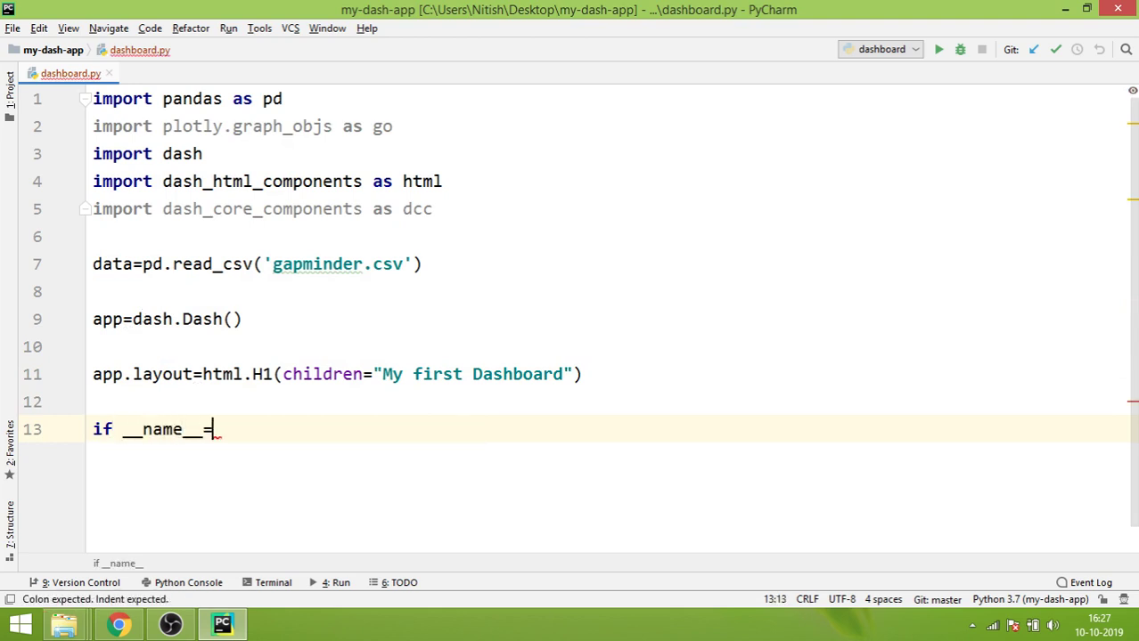
text(=')
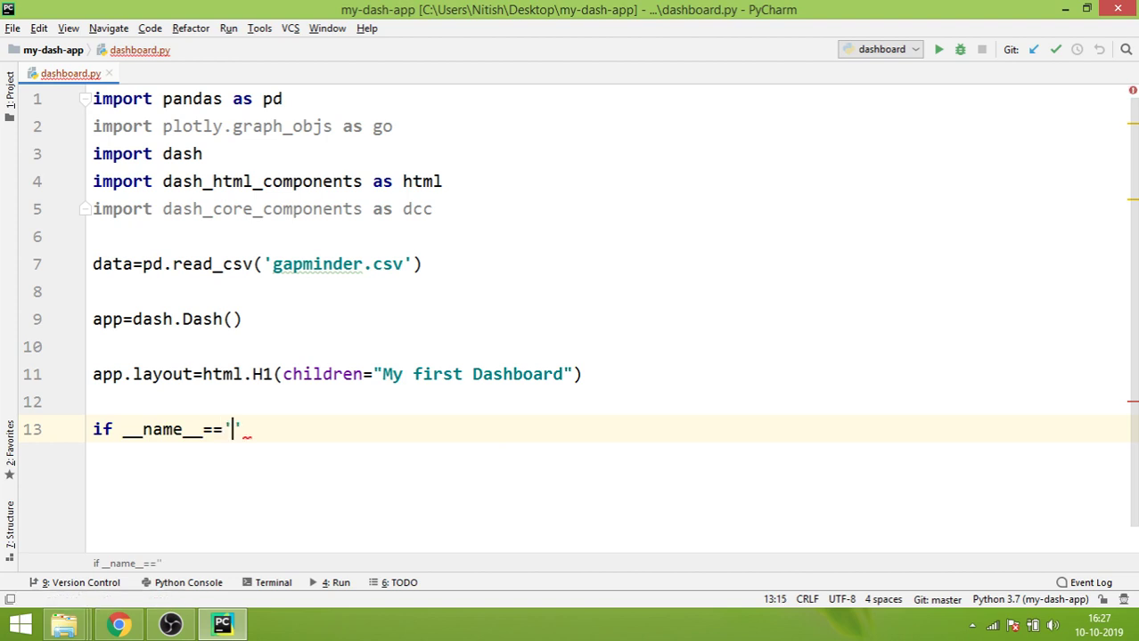
text(__ma)
text(in__)
key(Right)
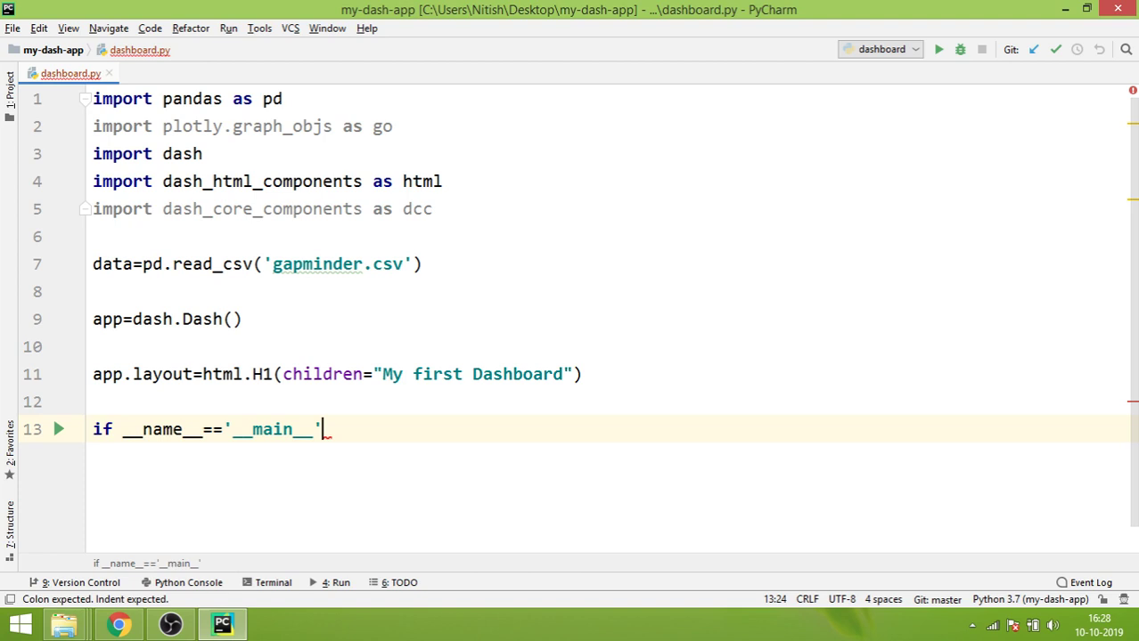
text(:)
key(Return)
text(ap)
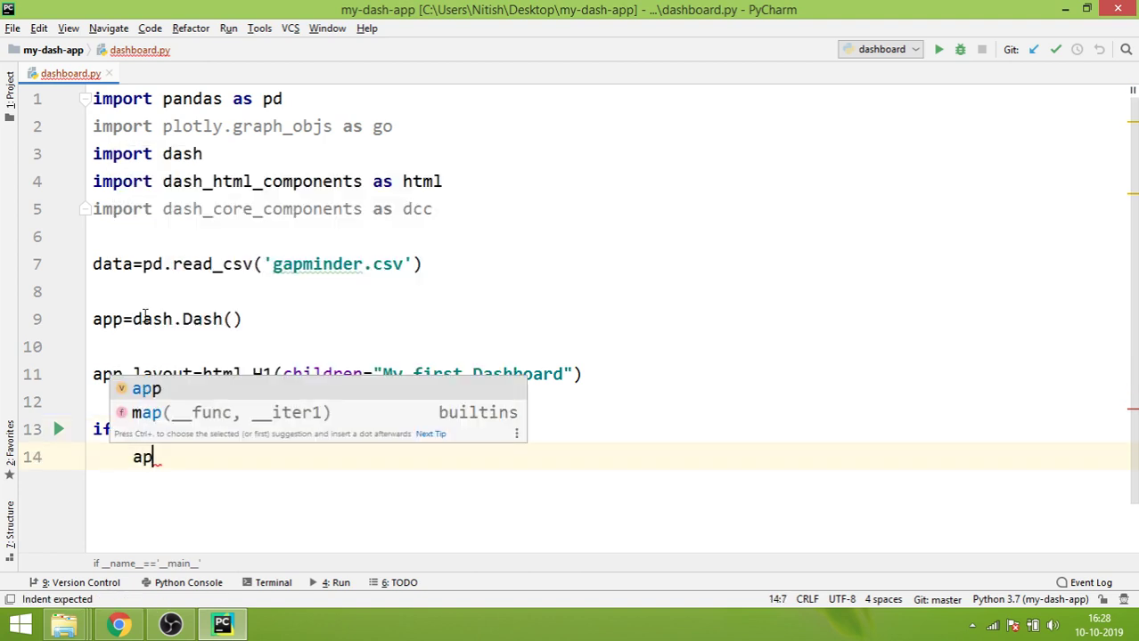
text(p.)
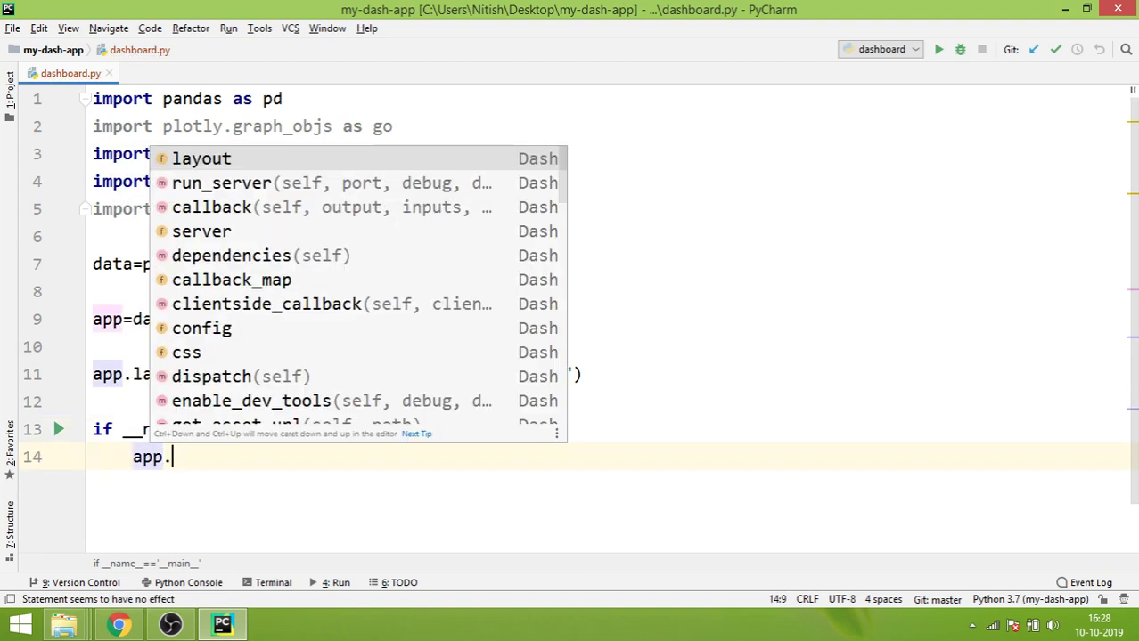
text(ru)
key(Return)
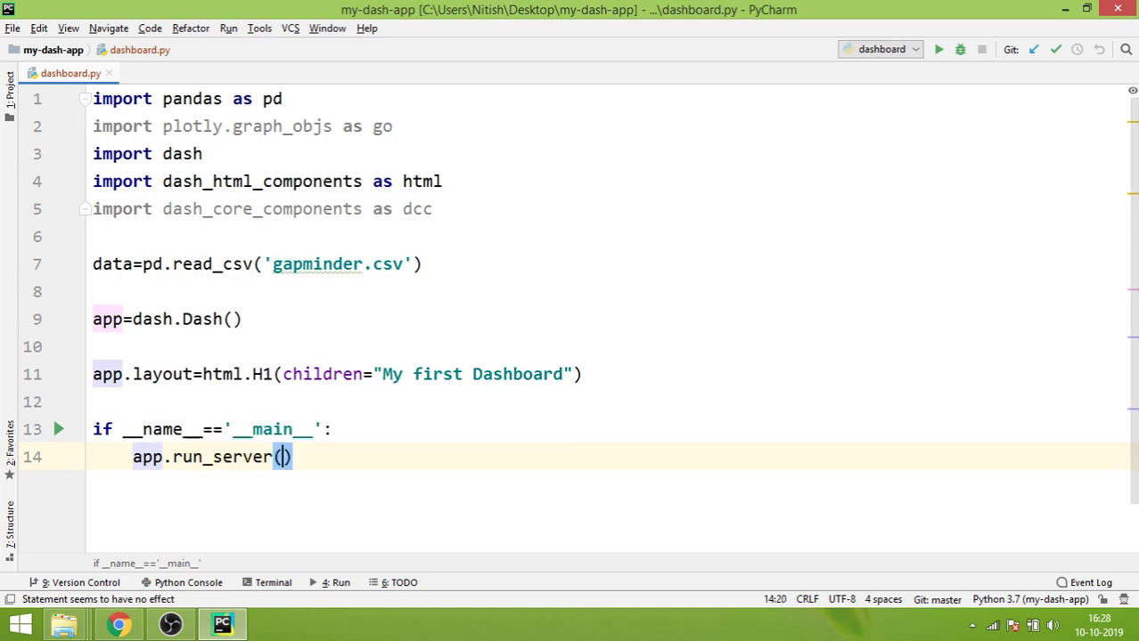
key(Right)
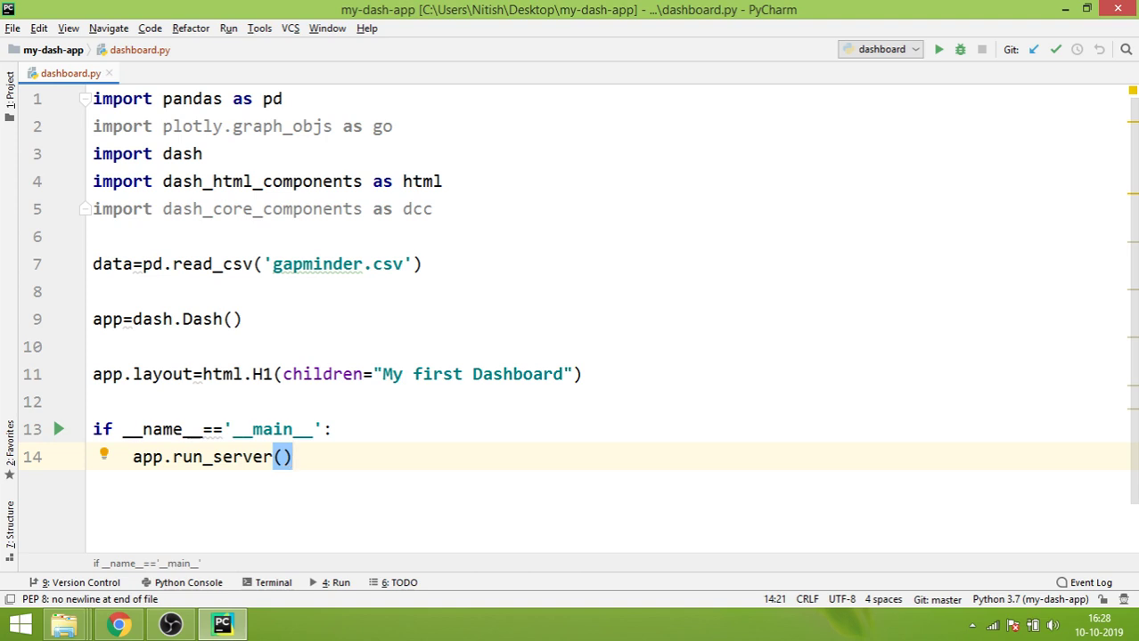
Step: Run dashboard.py with Run 'dashboard' from the editor's context menu
right_click(463, 153)
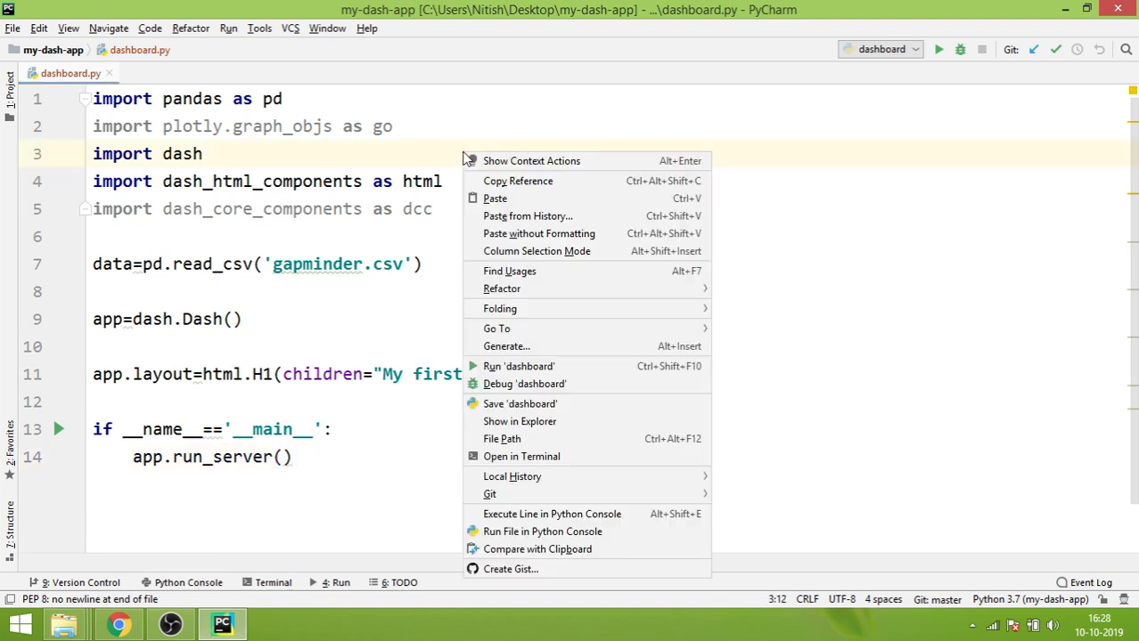
click(530, 366)
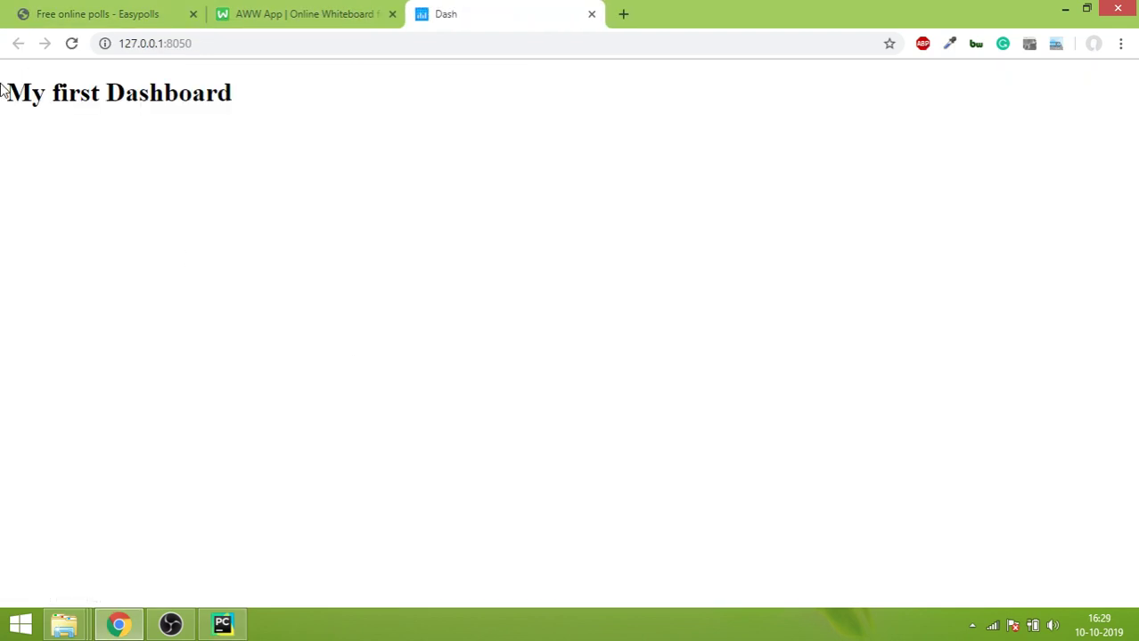
Step: Inspect the black 'My first Dashboard' heading in Chrome, then switch back to PyCharm
drag(9, 89, 259, 80)
click(263, 80)
drag(249, 98, 2, 91)
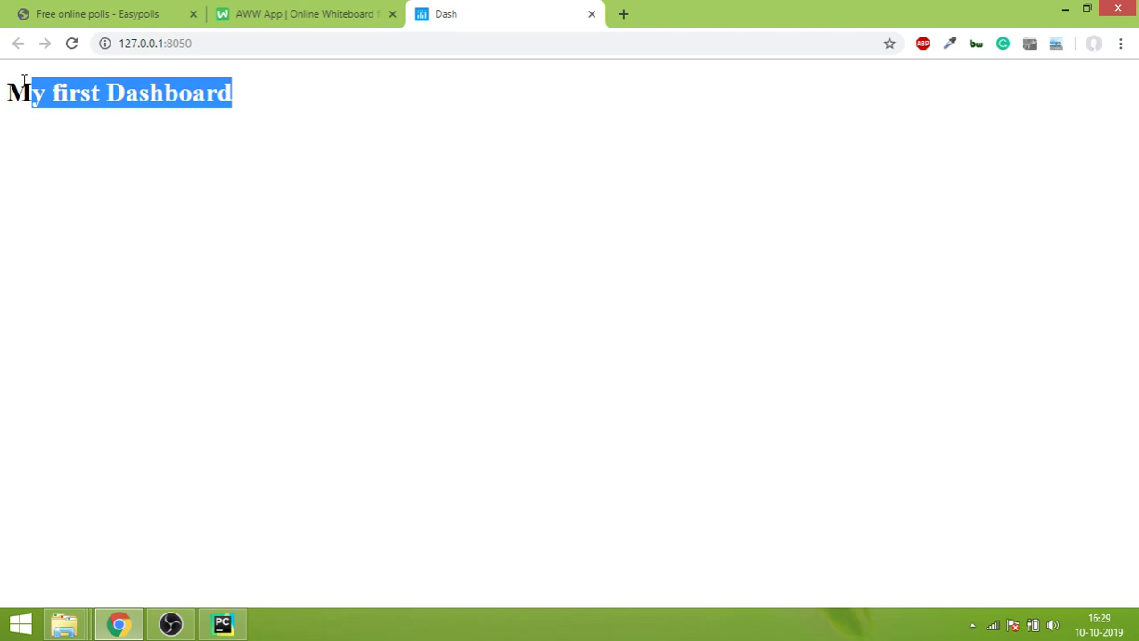
click(111, 162)
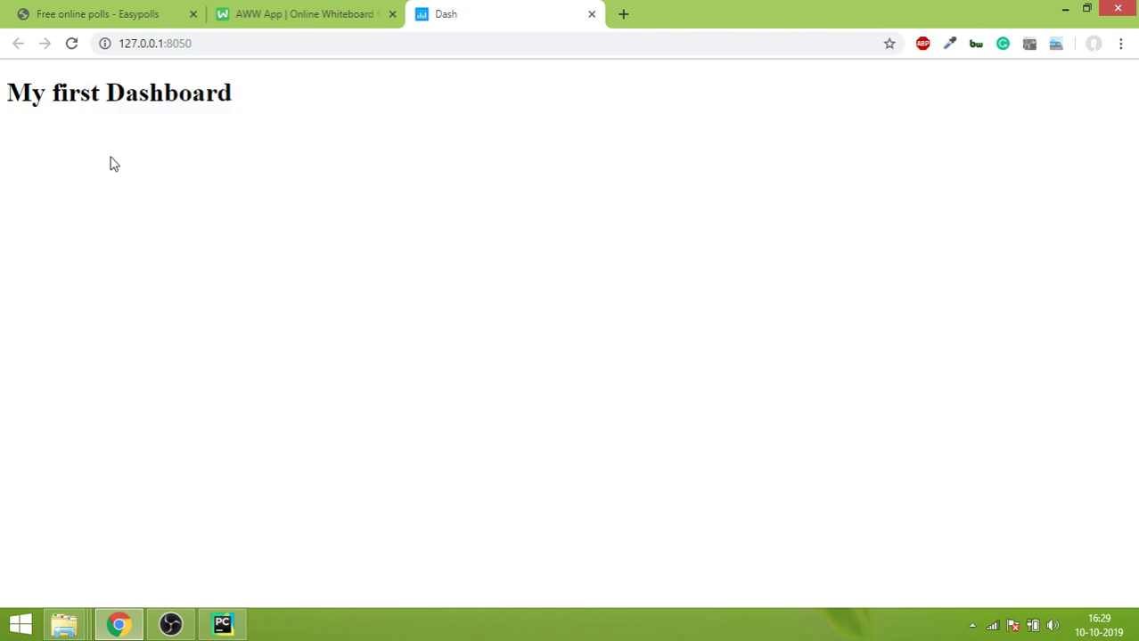
click(223, 624)
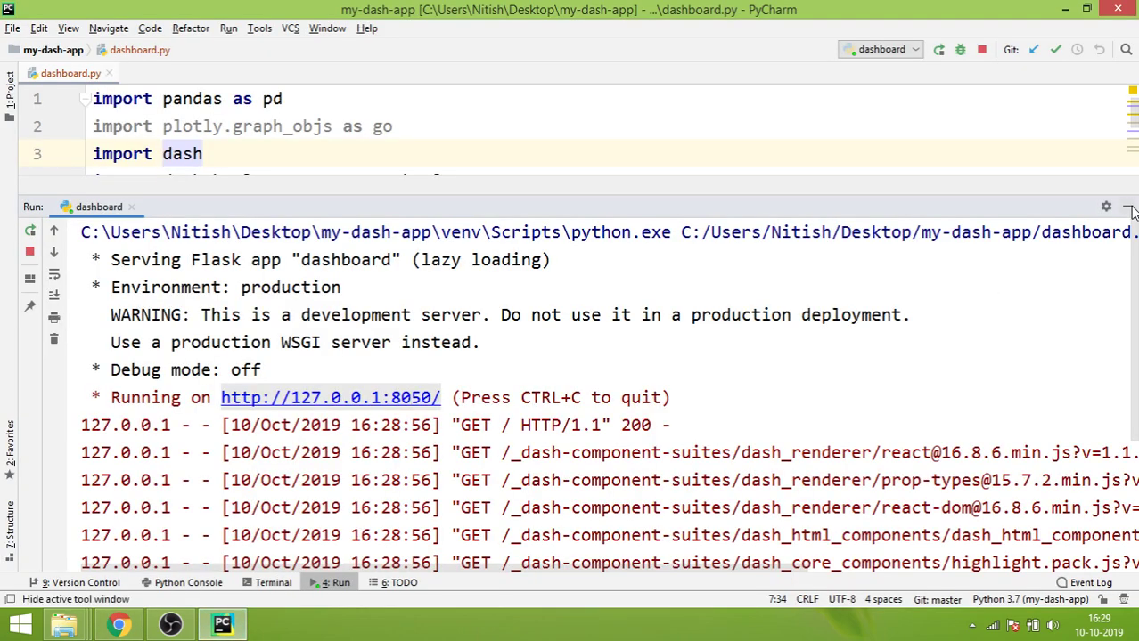
Step: Hide the Run window and start a style={} argument in the H1 call
key(shift+Escape)
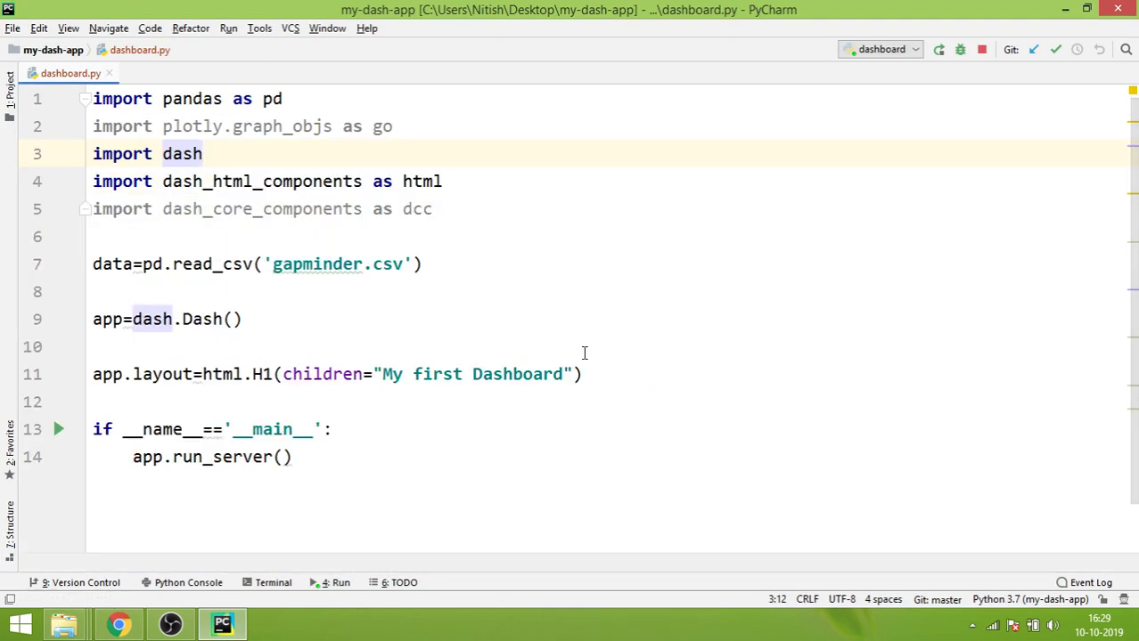
click(573, 374)
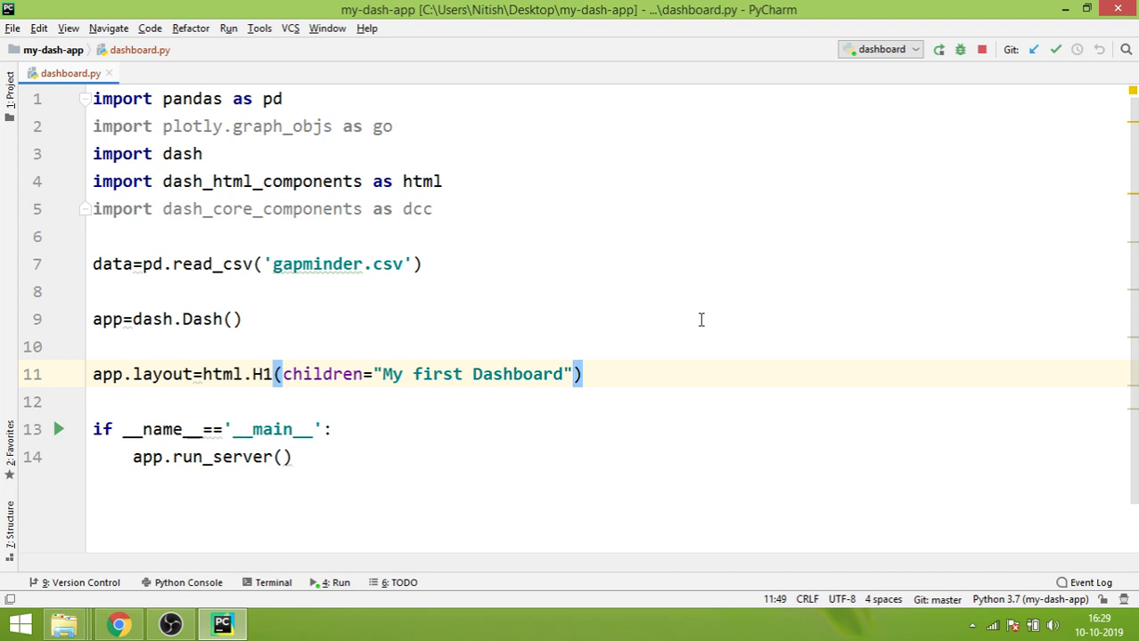
text(,s)
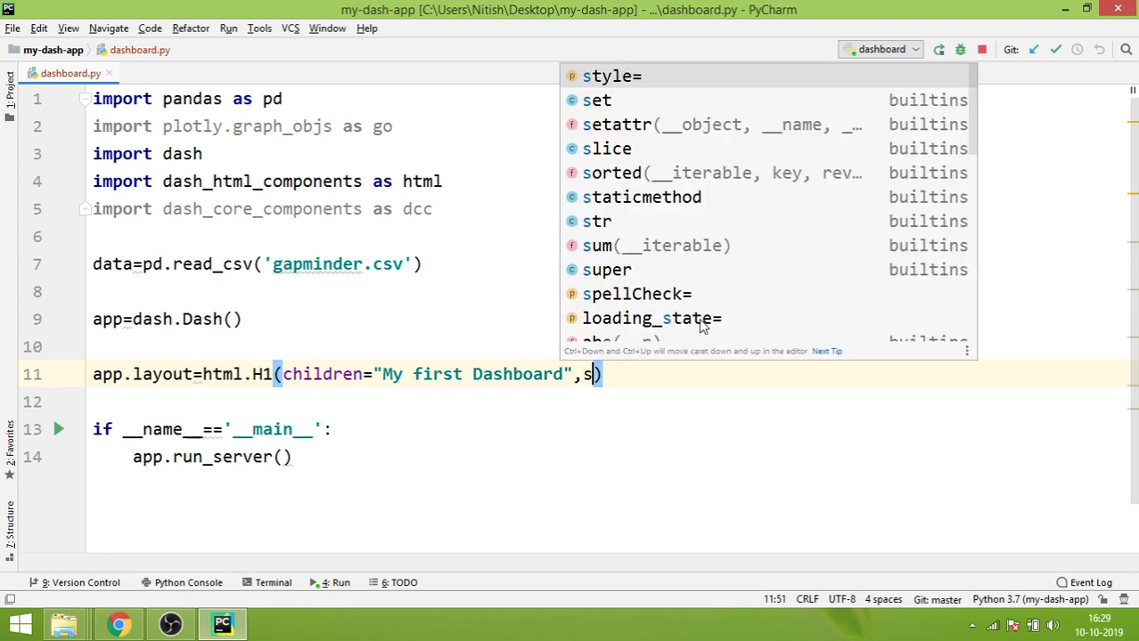
text(t)
key(Return)
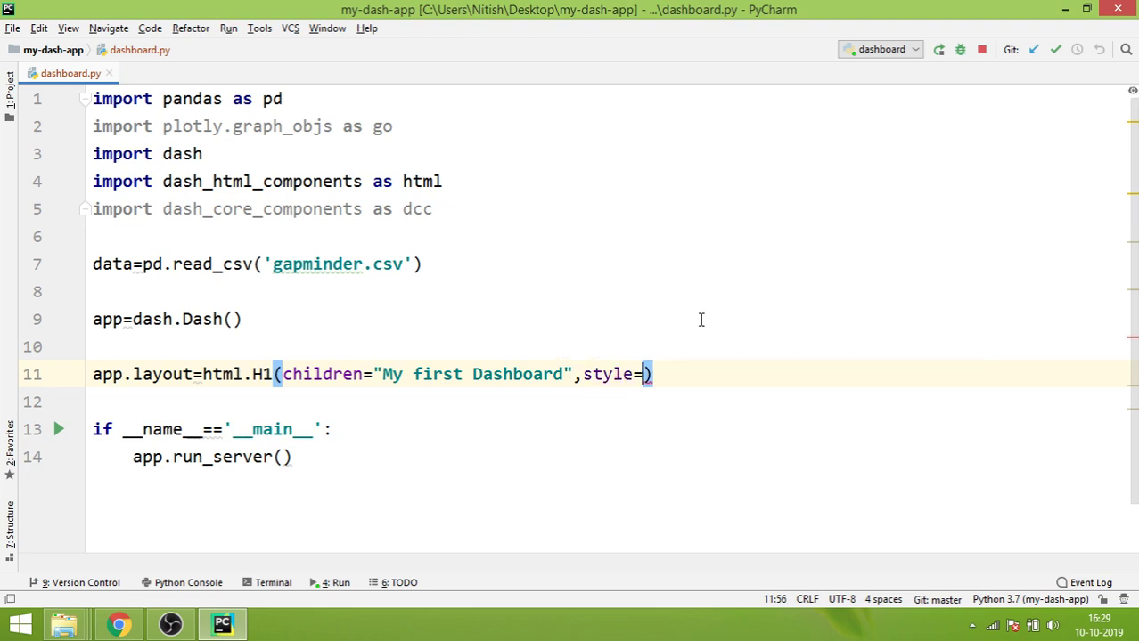
text({)
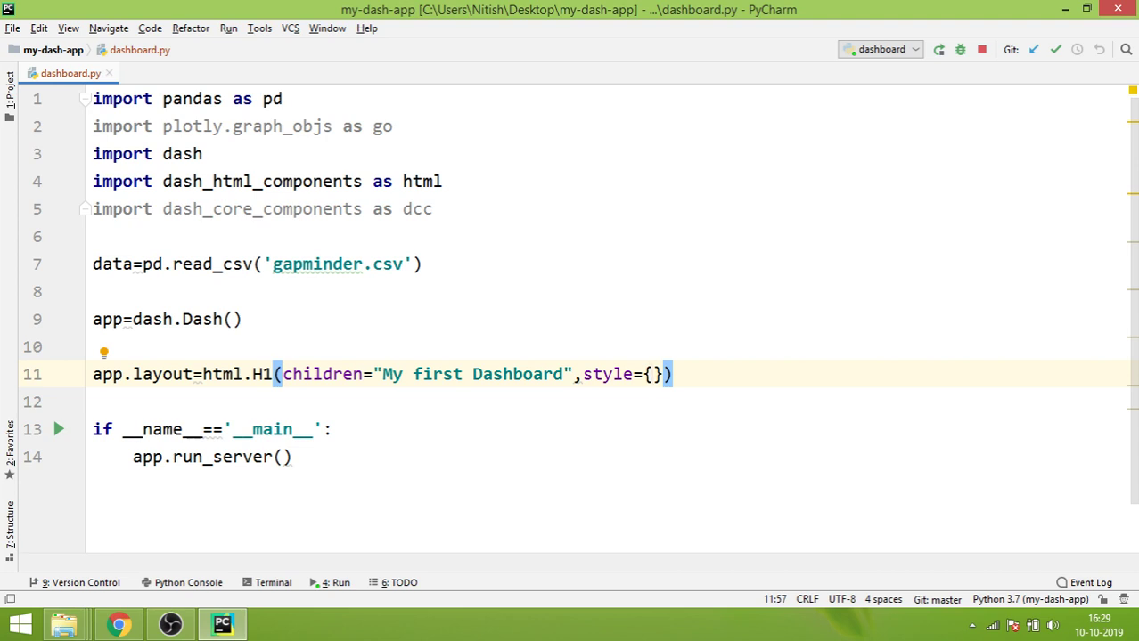
text(')
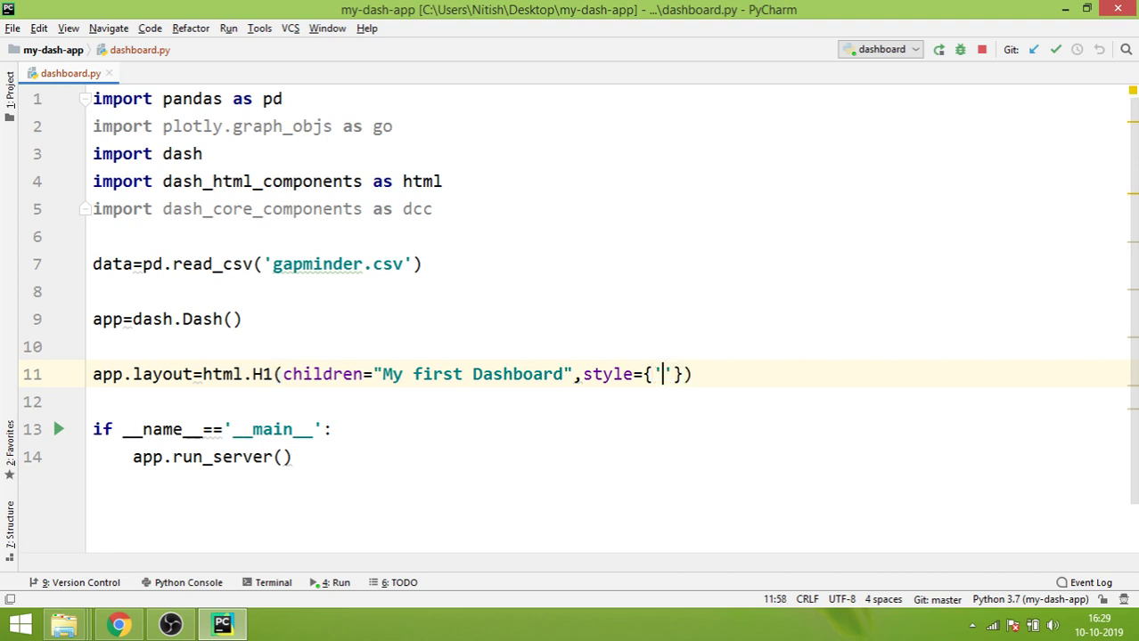
text(color')
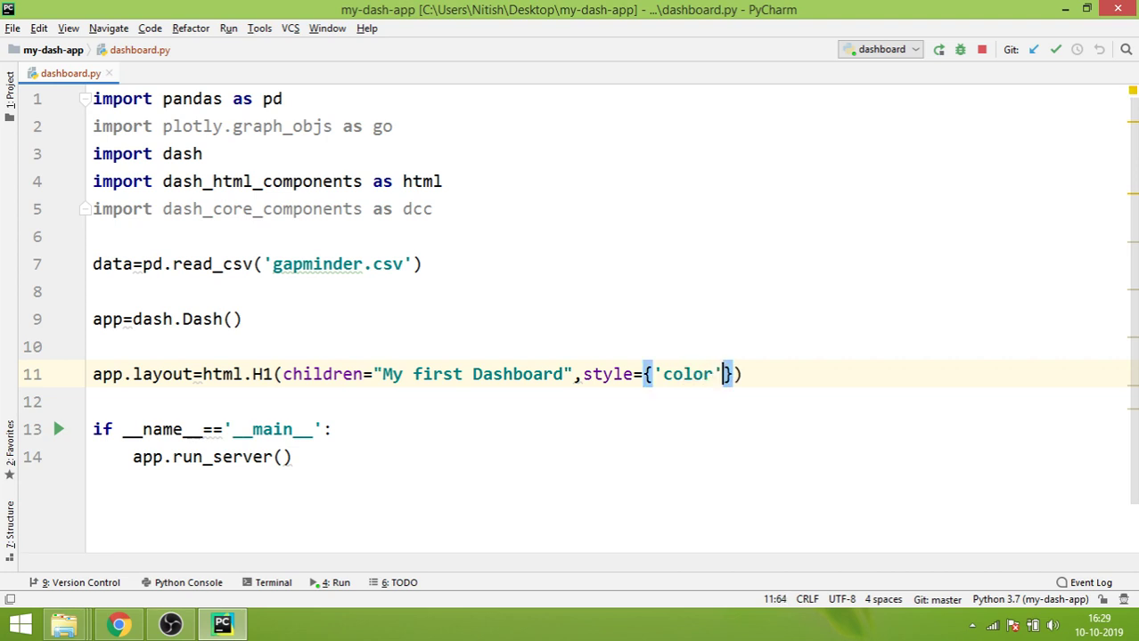
text(:'red)
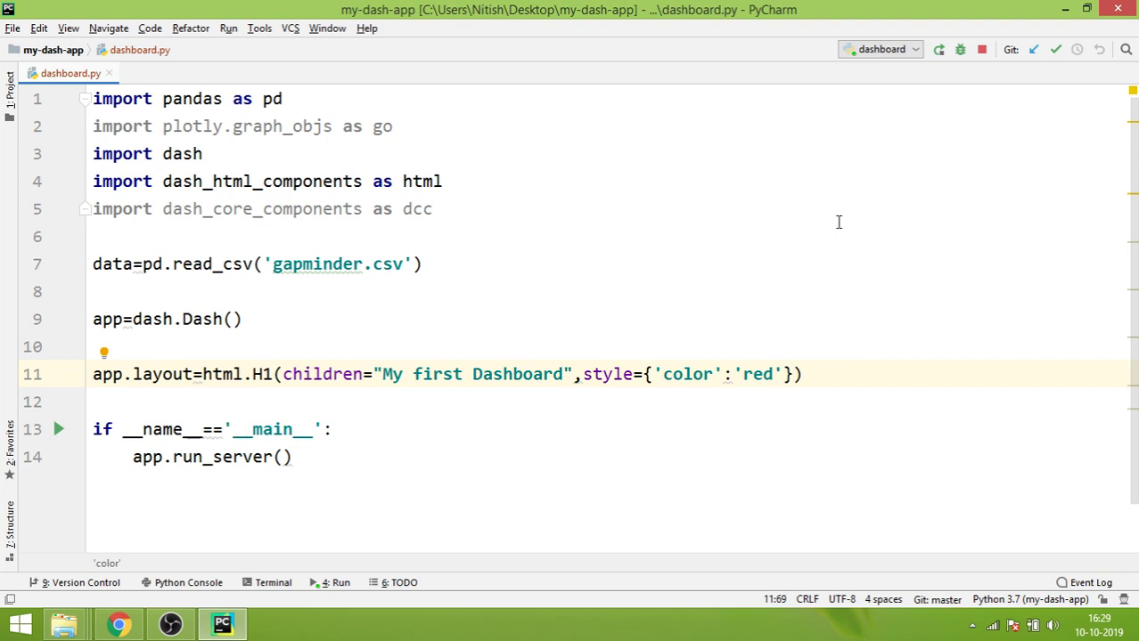
Step: Rerun 'dashboard', choosing Stop and Rerun to replace the running server
click(753, 222)
right_click(753, 222)
click(782, 427)
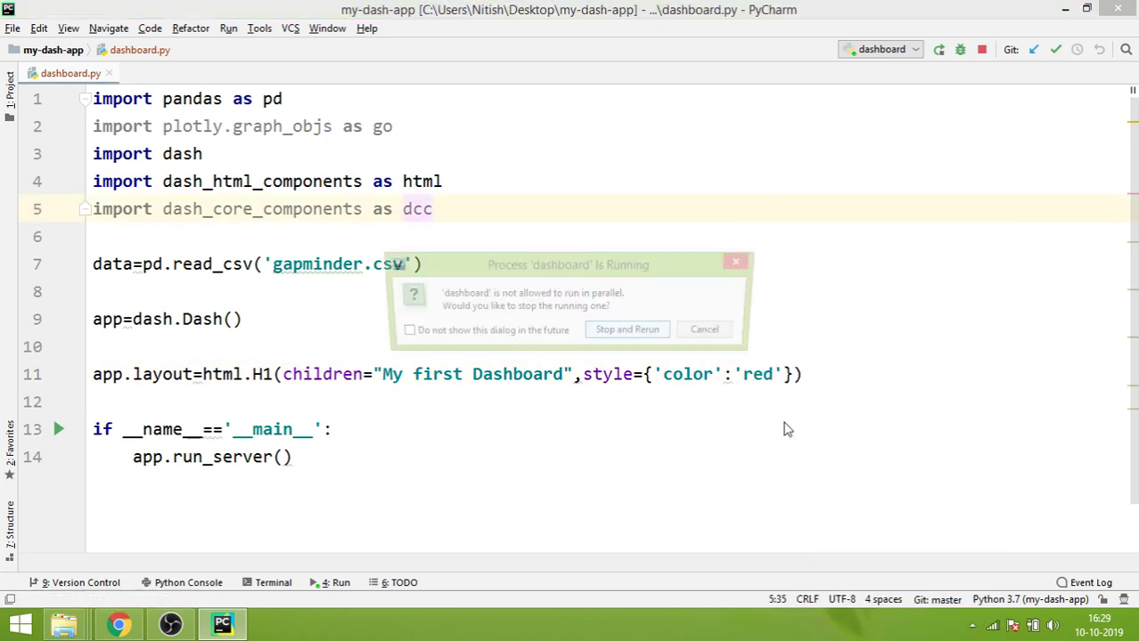
click(636, 332)
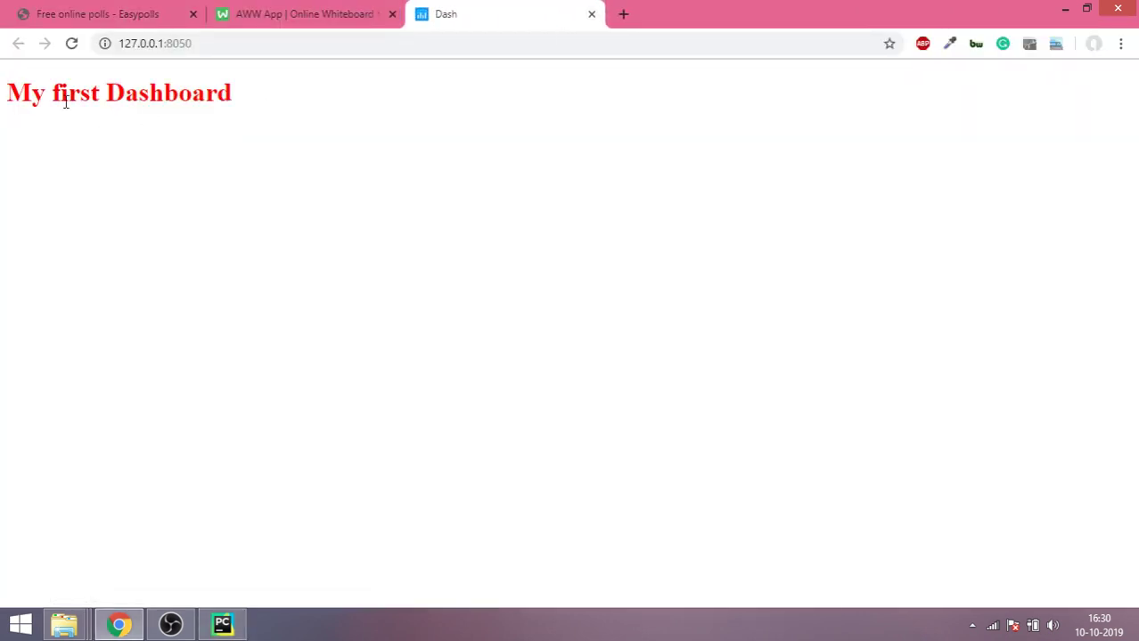
Step: Highlight the red 'My first Dashboard' heading on the reloaded 127.0.0.1:8050 page
drag(9, 94, 238, 72)
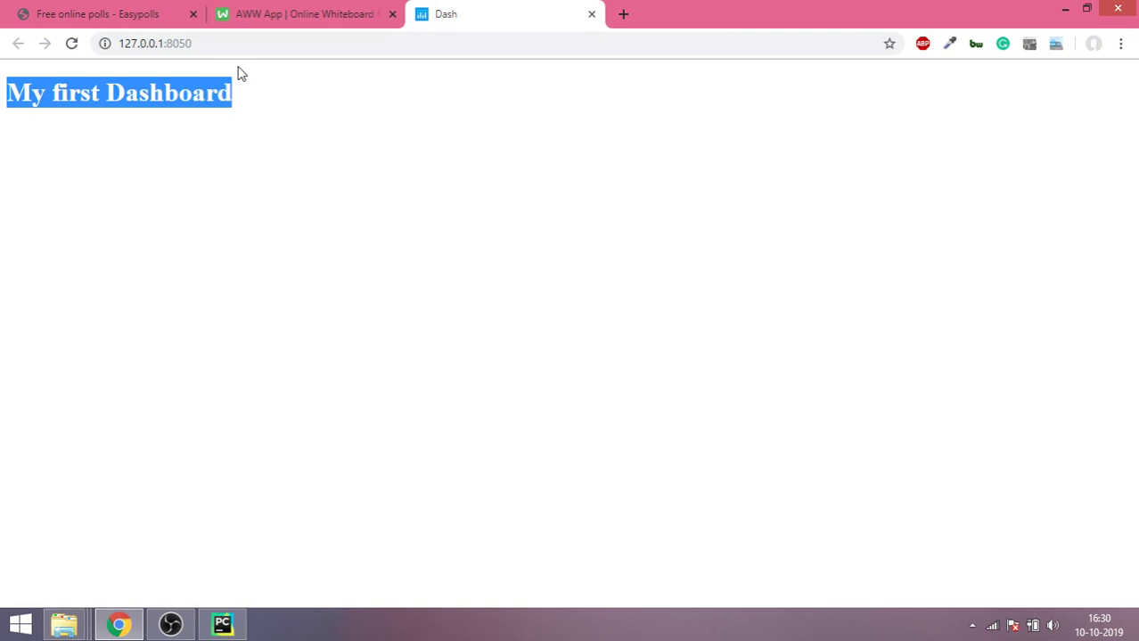
Step: Append 'text-align':'center' after 'red' in the line 11 style, then stop and rerun the app
click(222, 623)
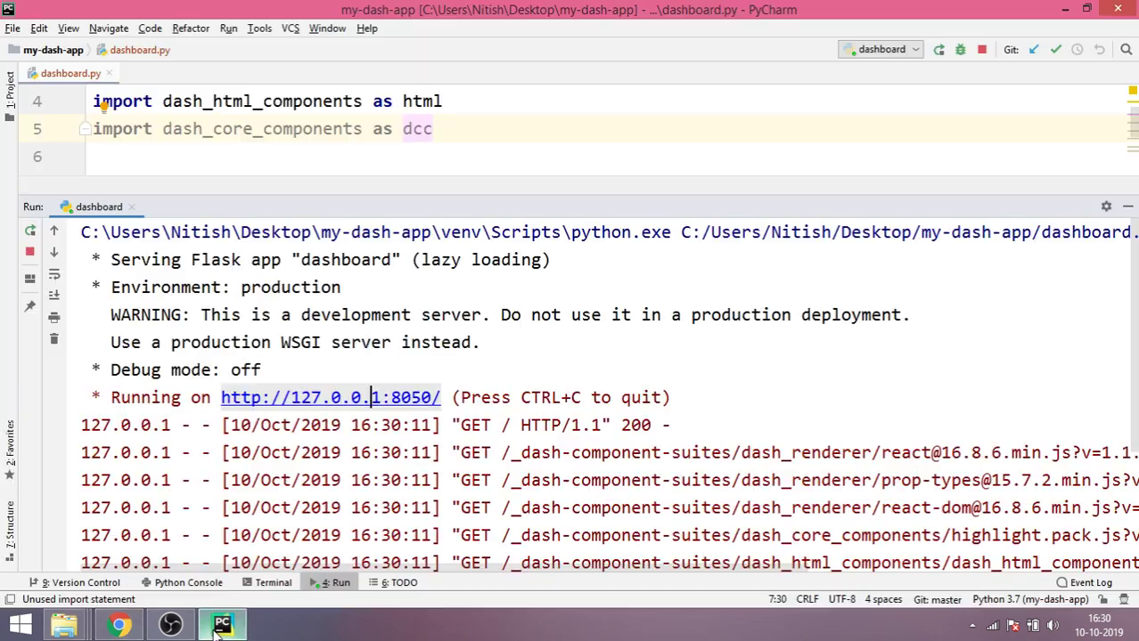
key(shift+Escape)
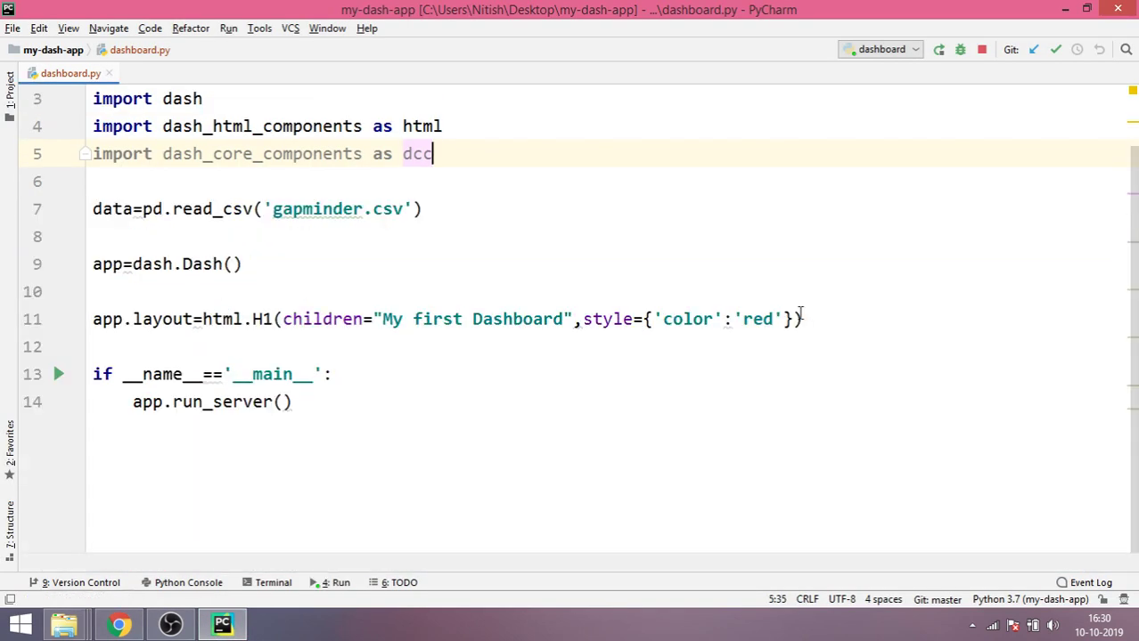
click(780, 319)
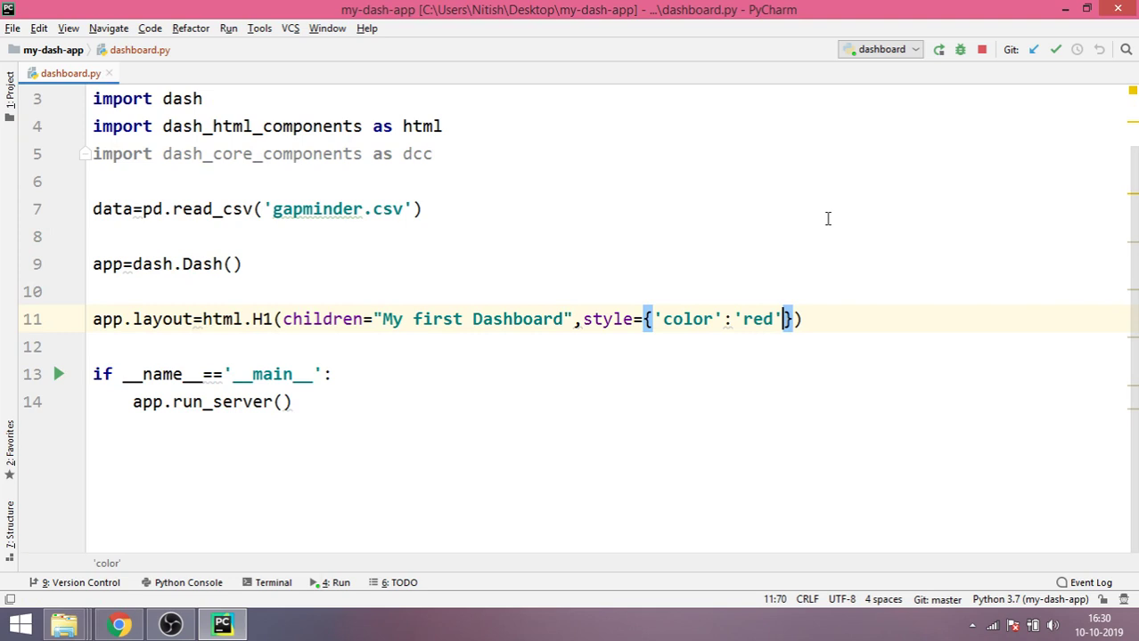
text(,')
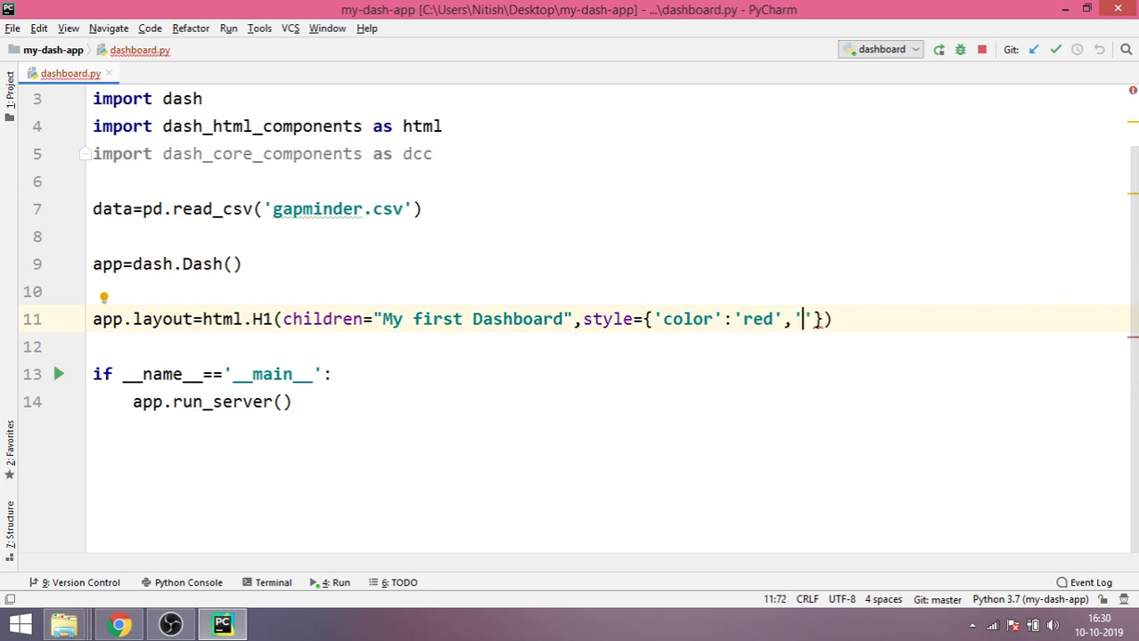
text(text-al)
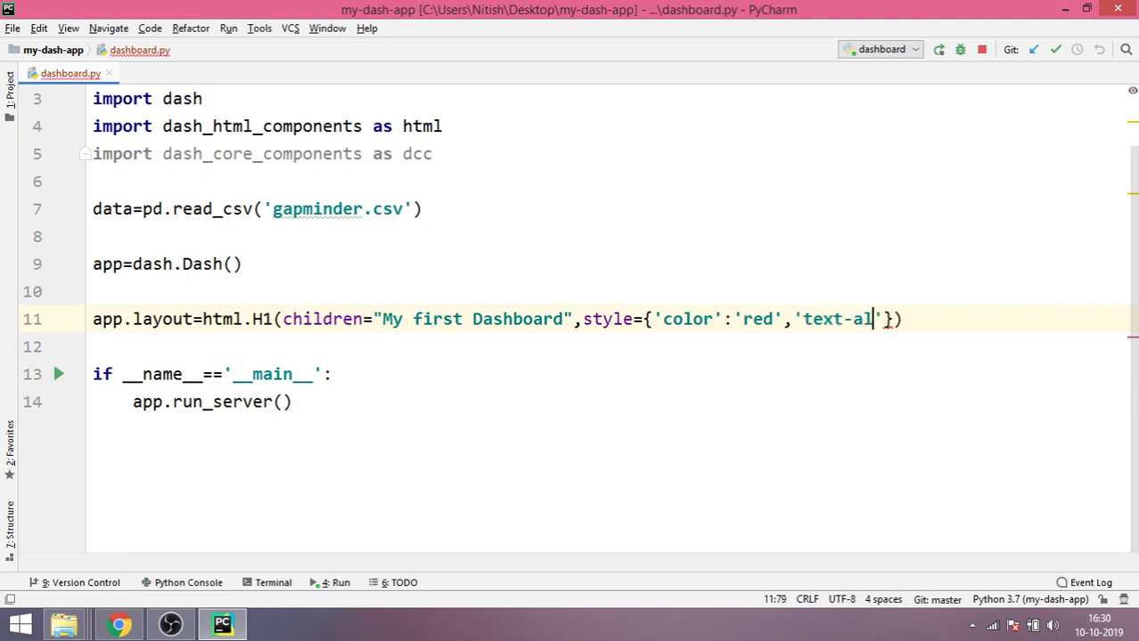
text(ign':)
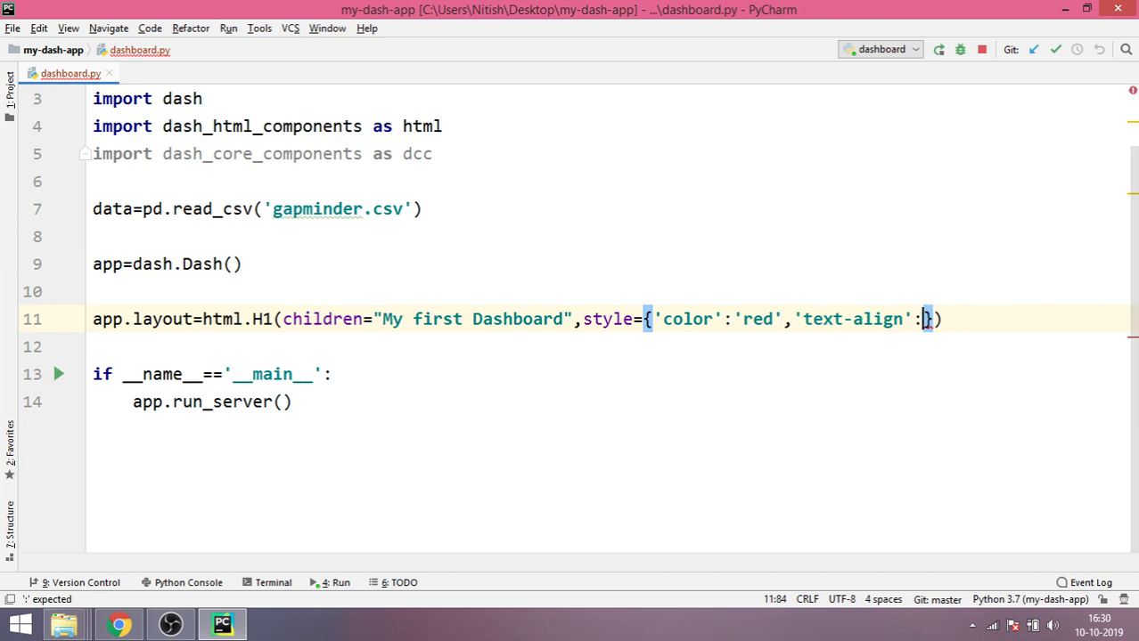
text('center)
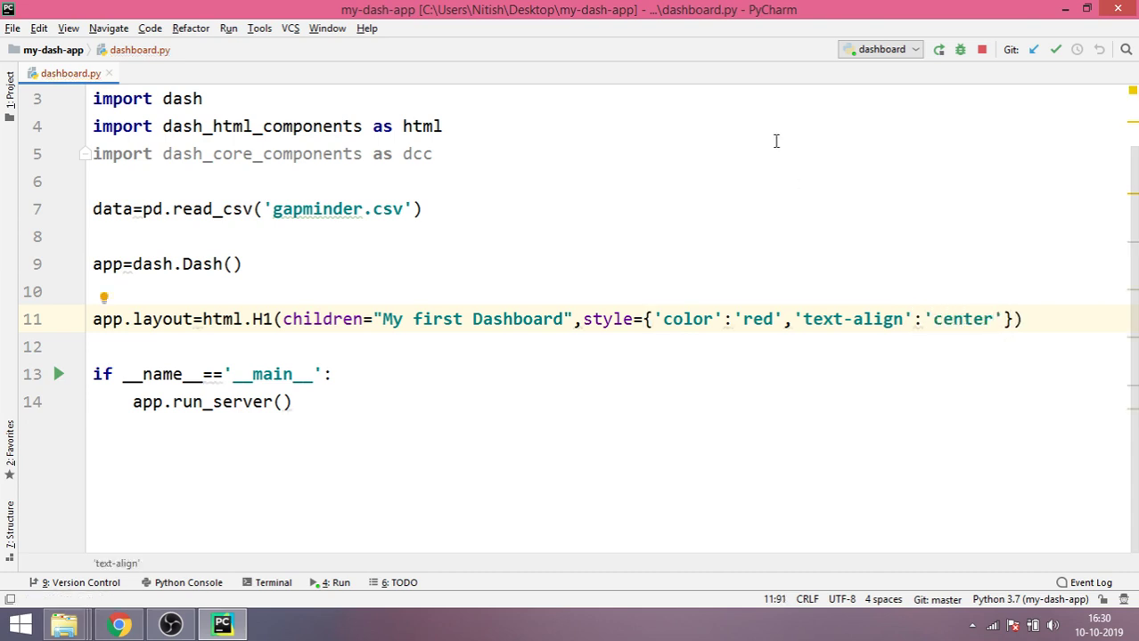
click(939, 50)
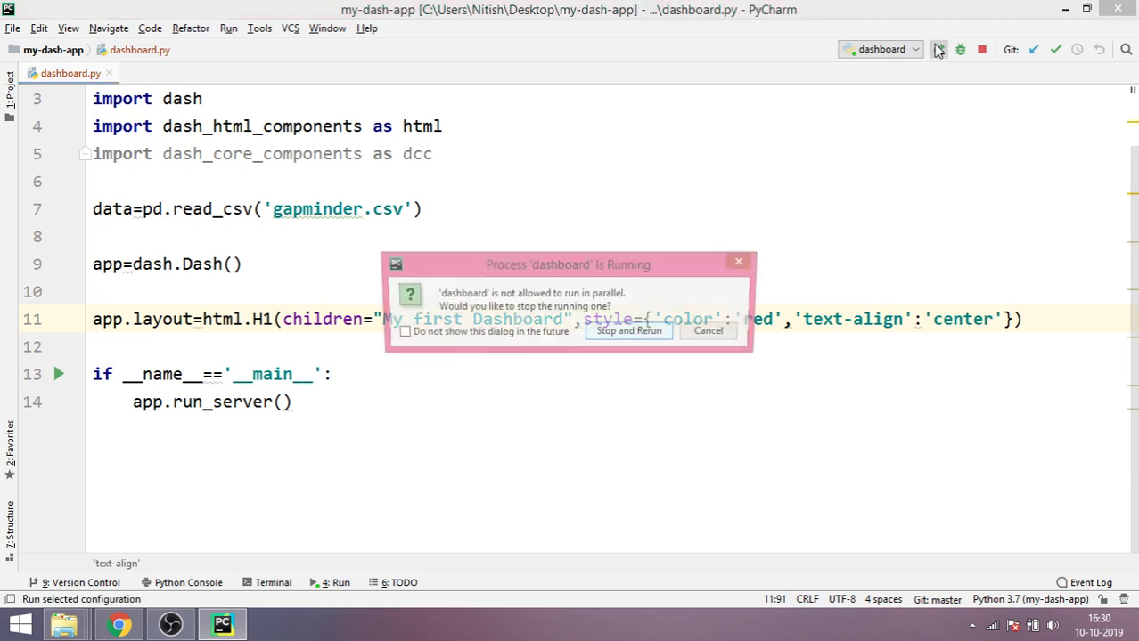
click(640, 340)
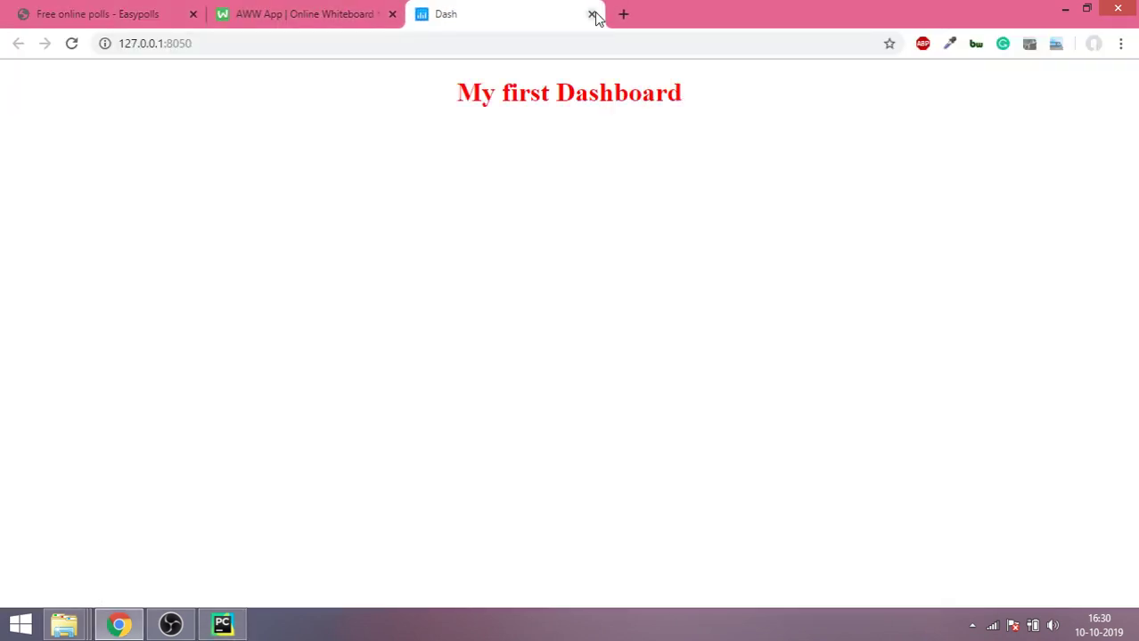
Step: Highlight and then deselect the centred red 'My first Dashboard' heading in Chrome
drag(458, 89, 706, 81)
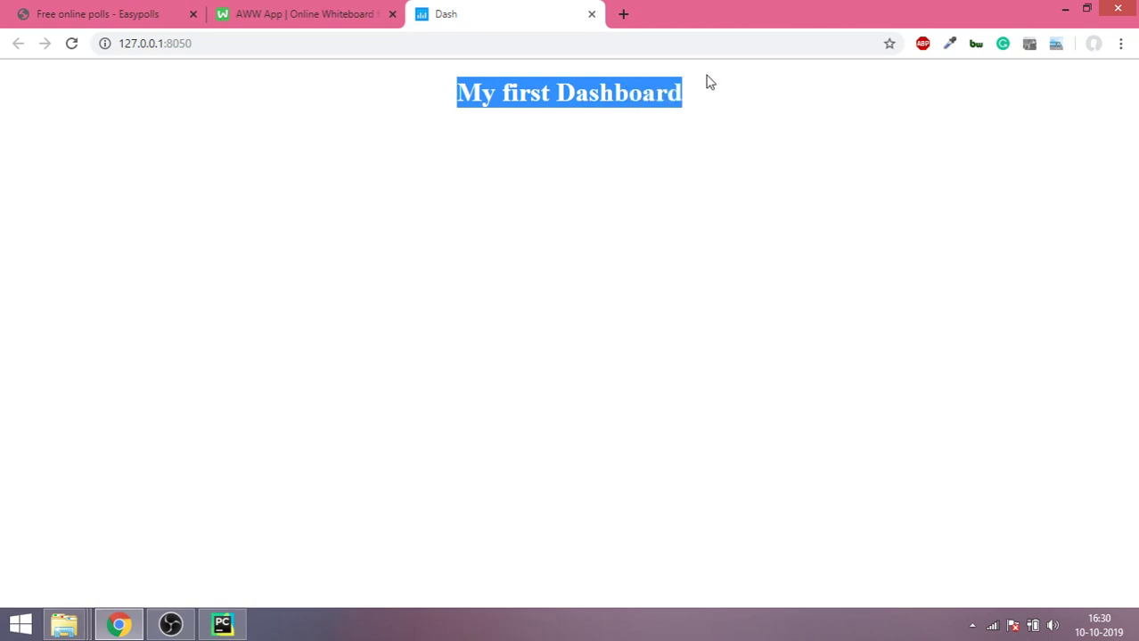
click(706, 81)
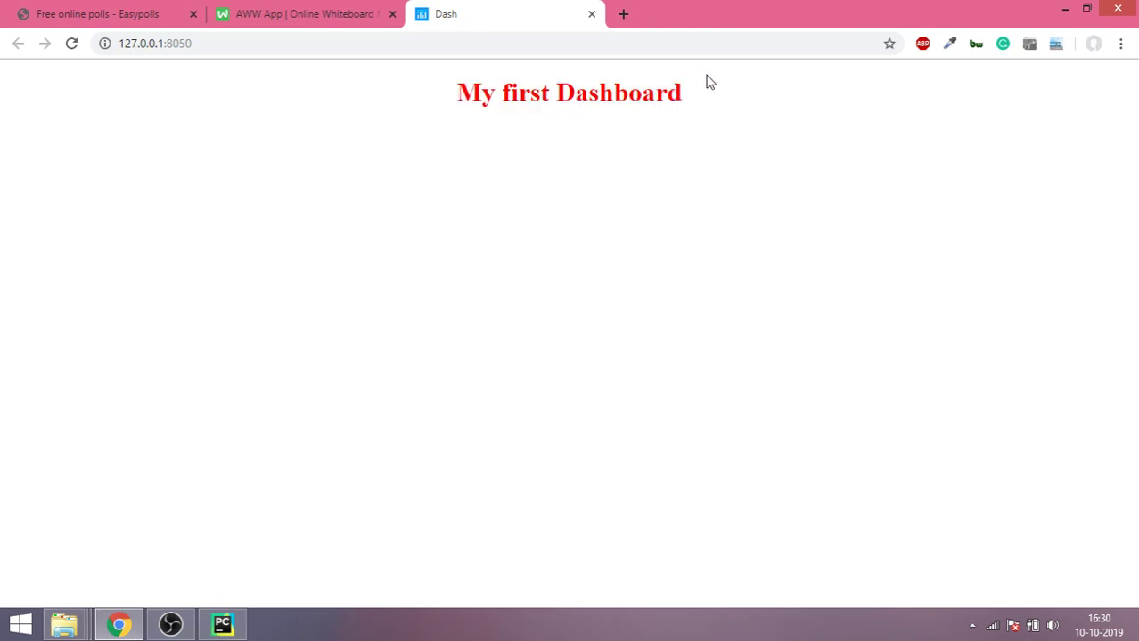
Step: Switch back to PyCharm and collapse the Run tool window so dashboard.py fills the editor
click(223, 624)
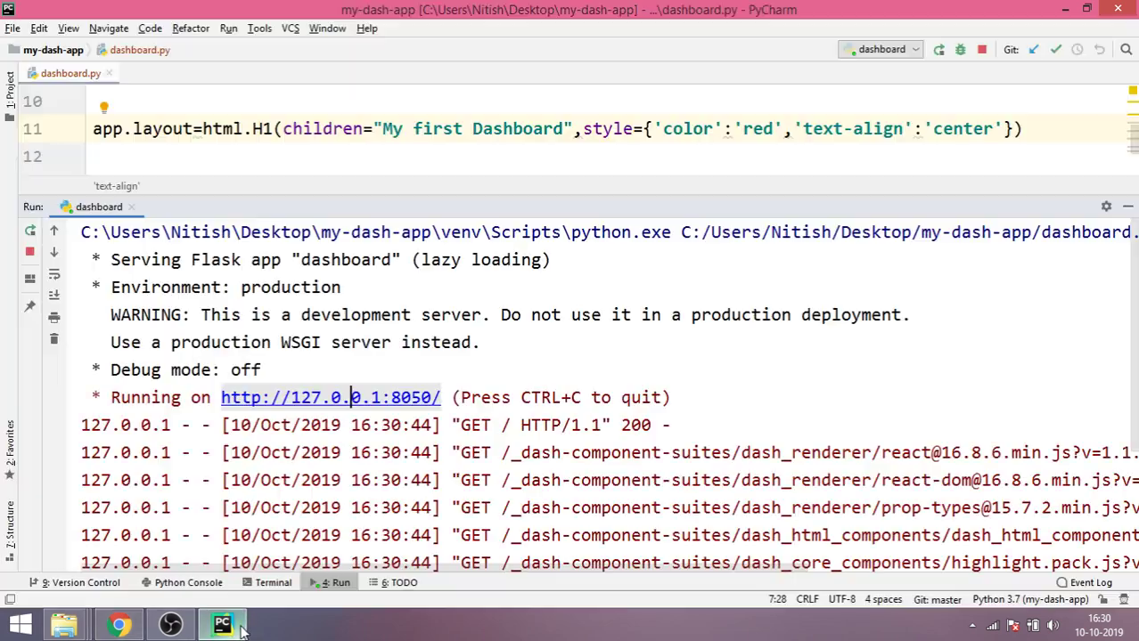
click(1127, 206)
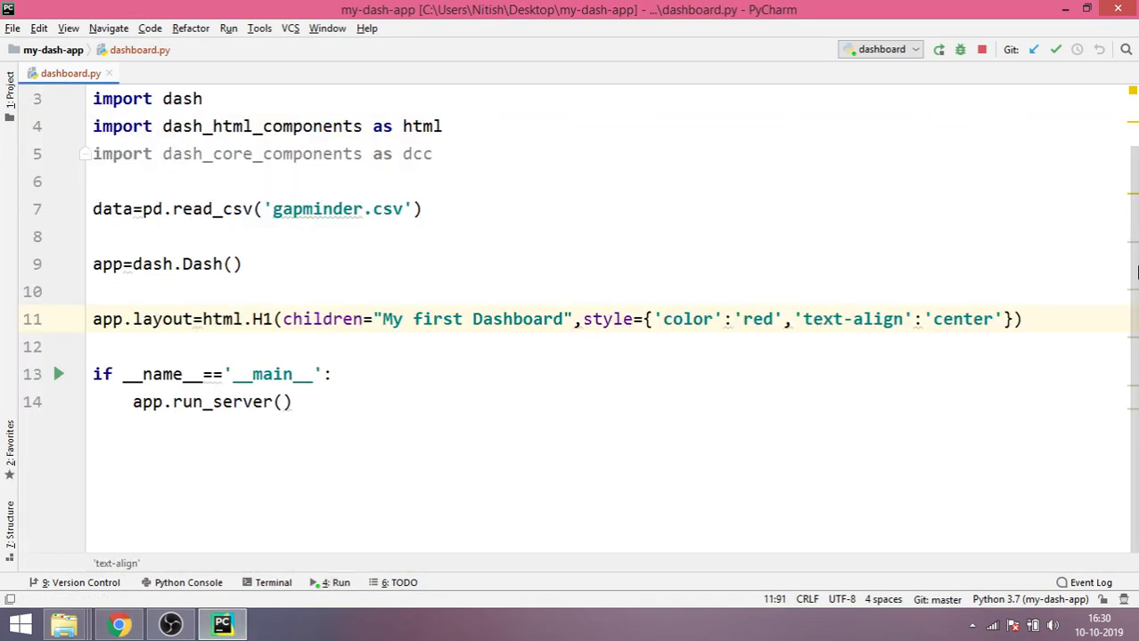